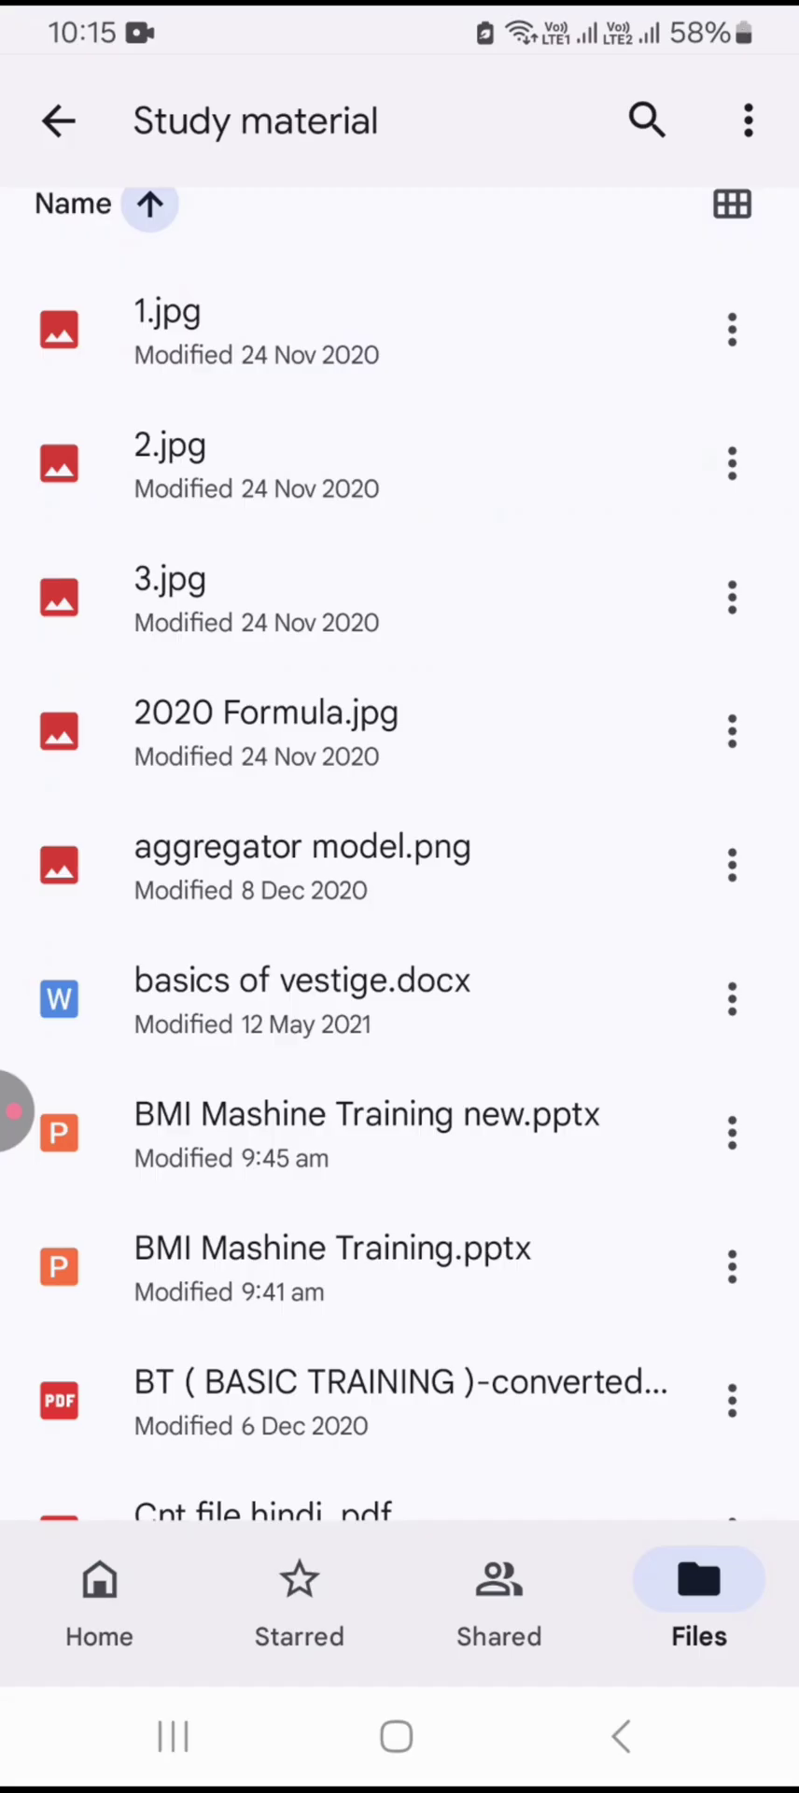
- Try opening BMI Mashine Training new.pptx in a reader app and dismiss the storage-full error
{"action": "left_click", "coordinate": [732, 1133]}
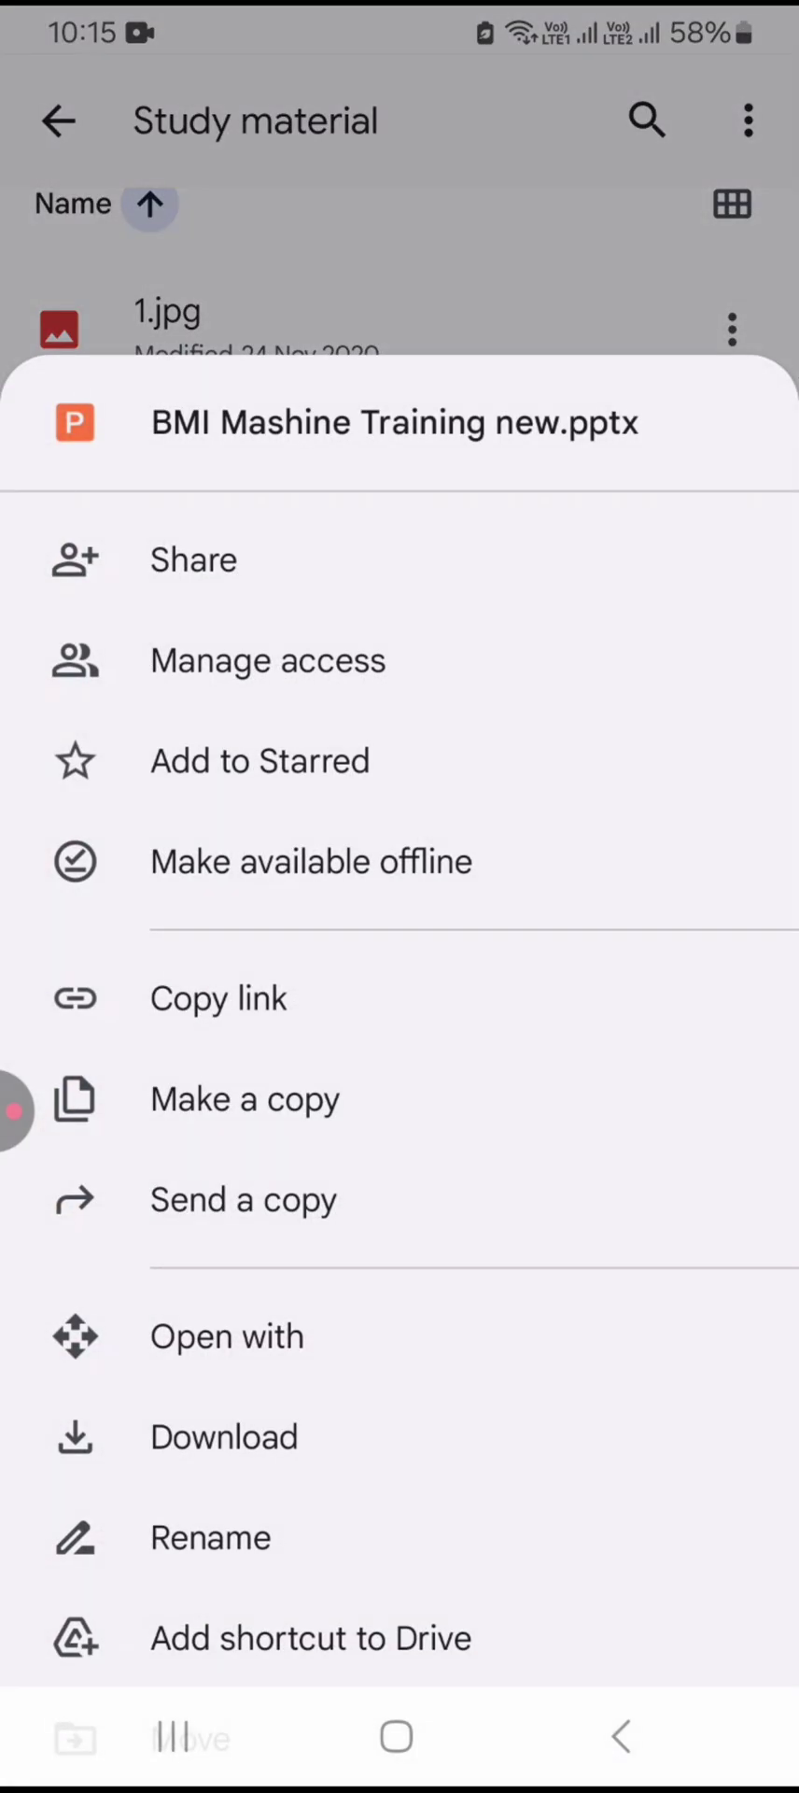
{"action": "left_click", "coordinate": [399, 271]}
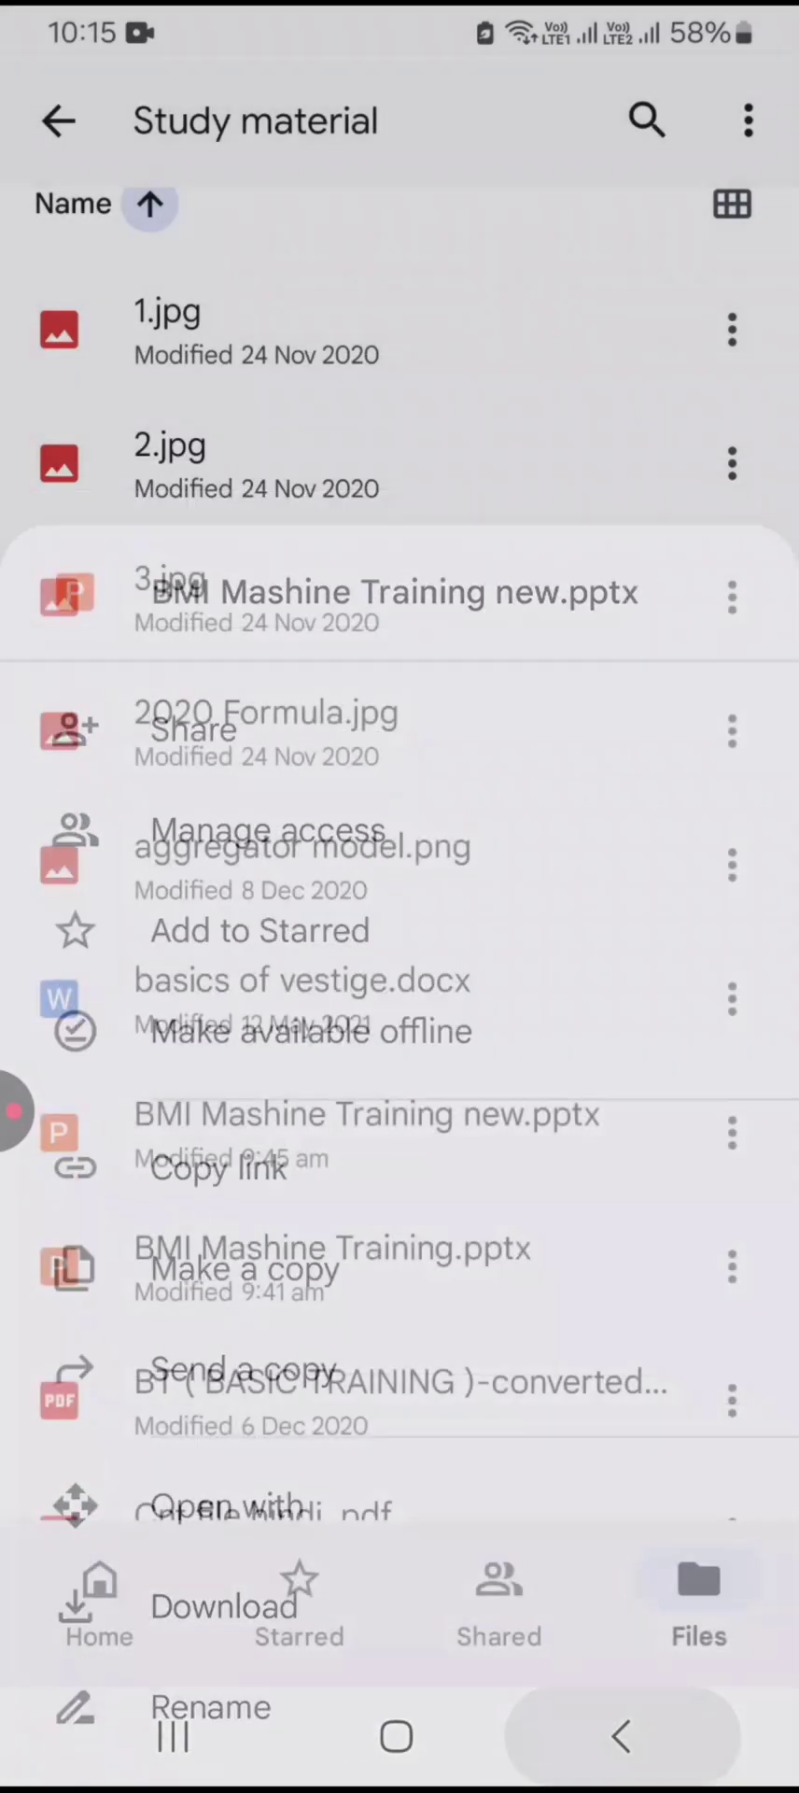
{"action": "left_click", "coordinate": [538, 1116]}
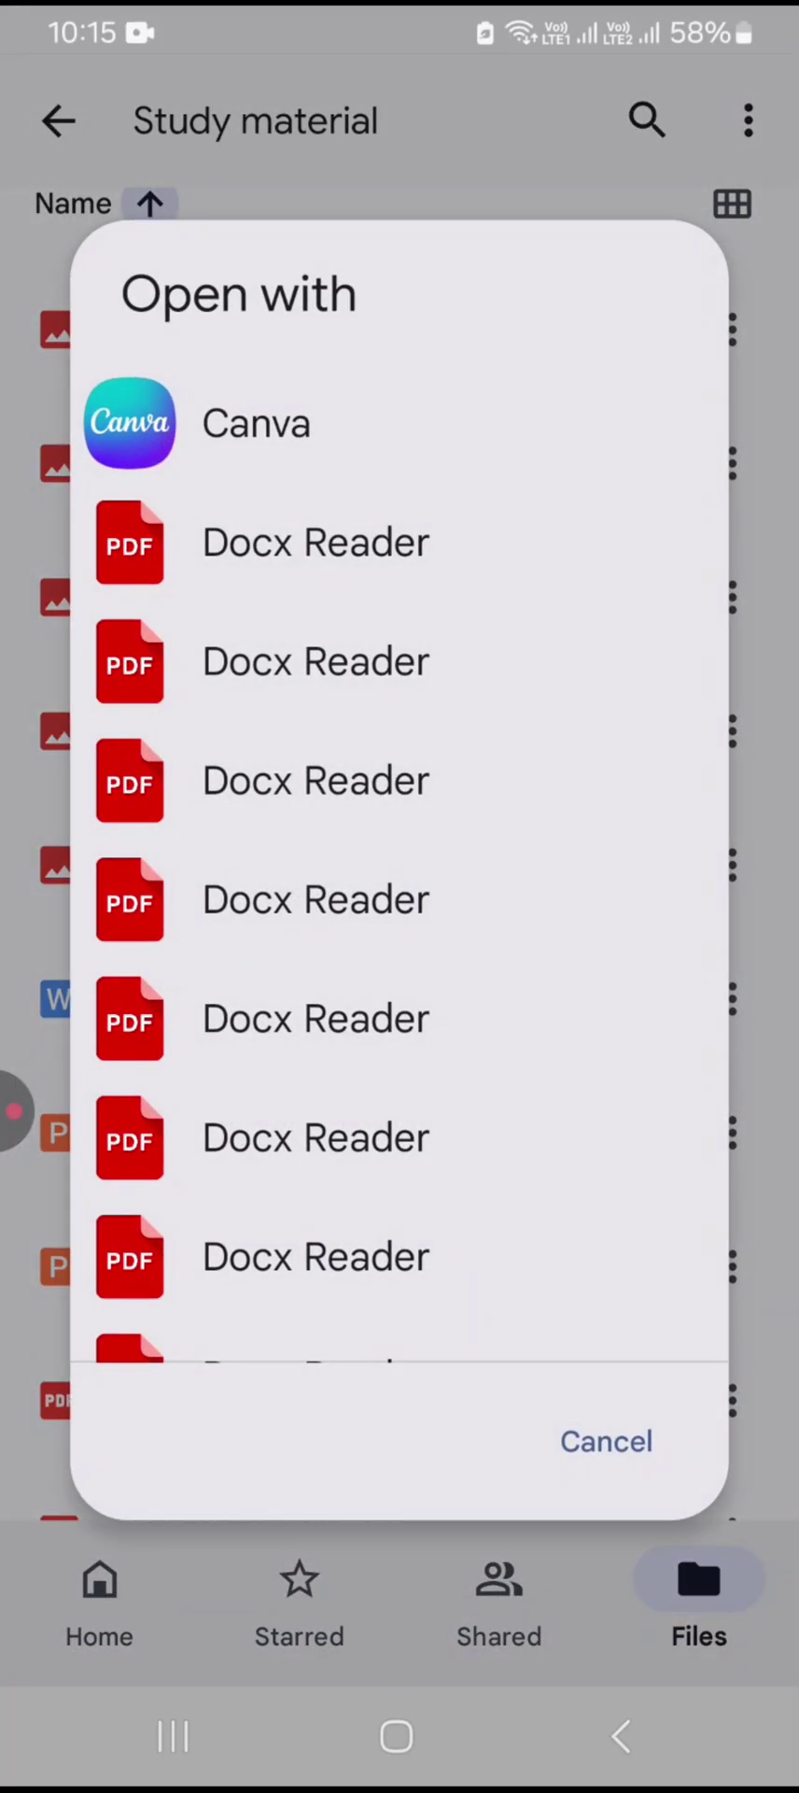
{"action": "left_click", "coordinate": [399, 541]}
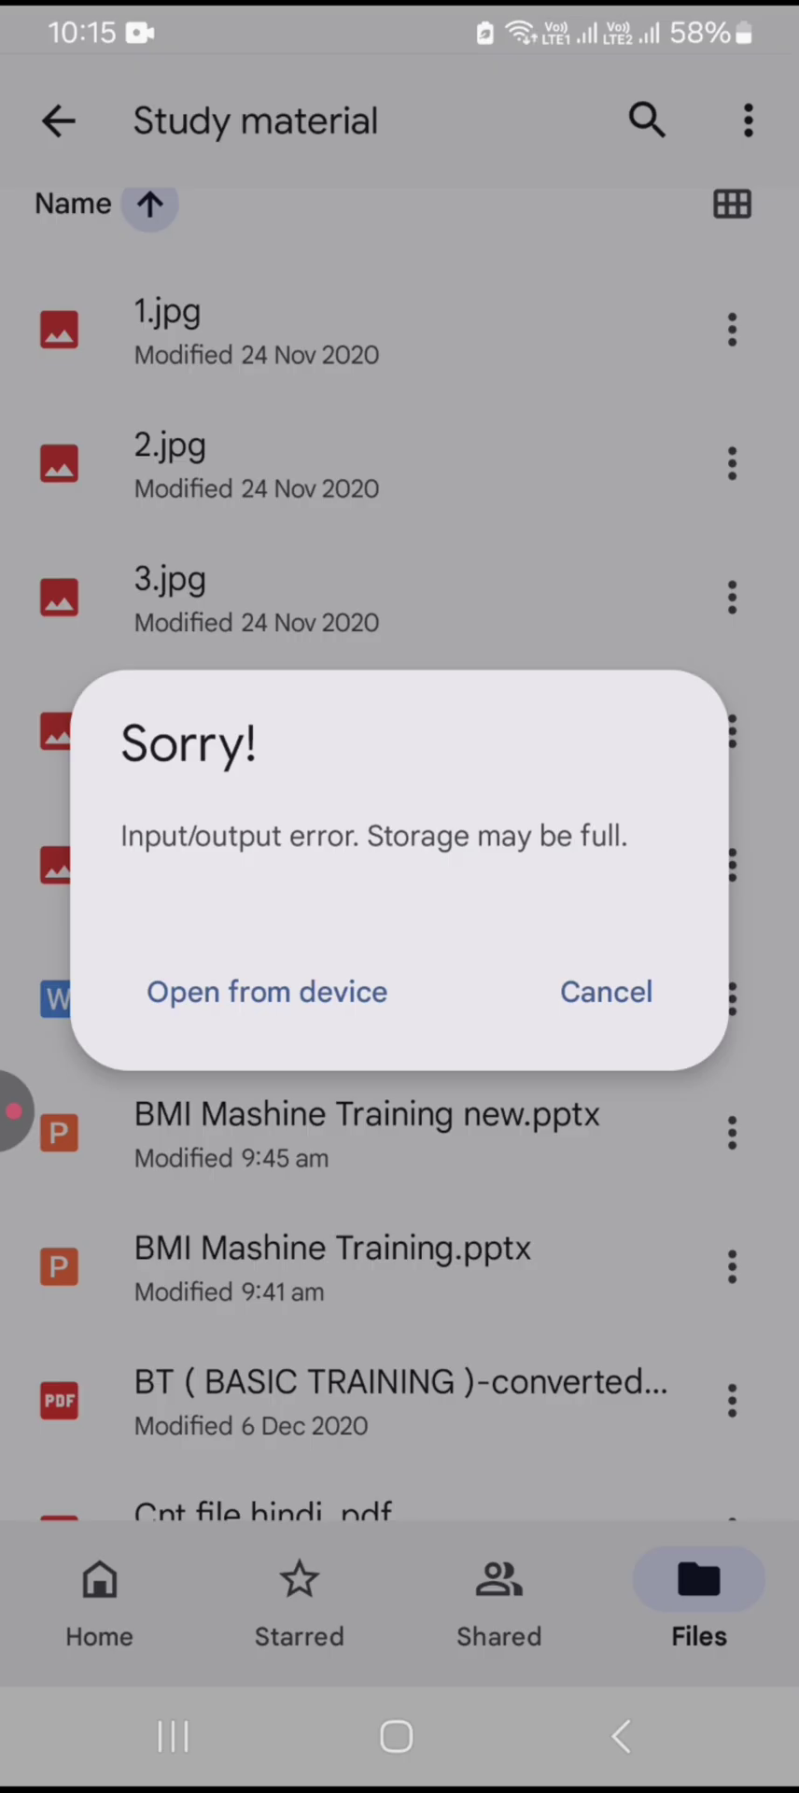
{"action": "left_click", "coordinate": [606, 992]}
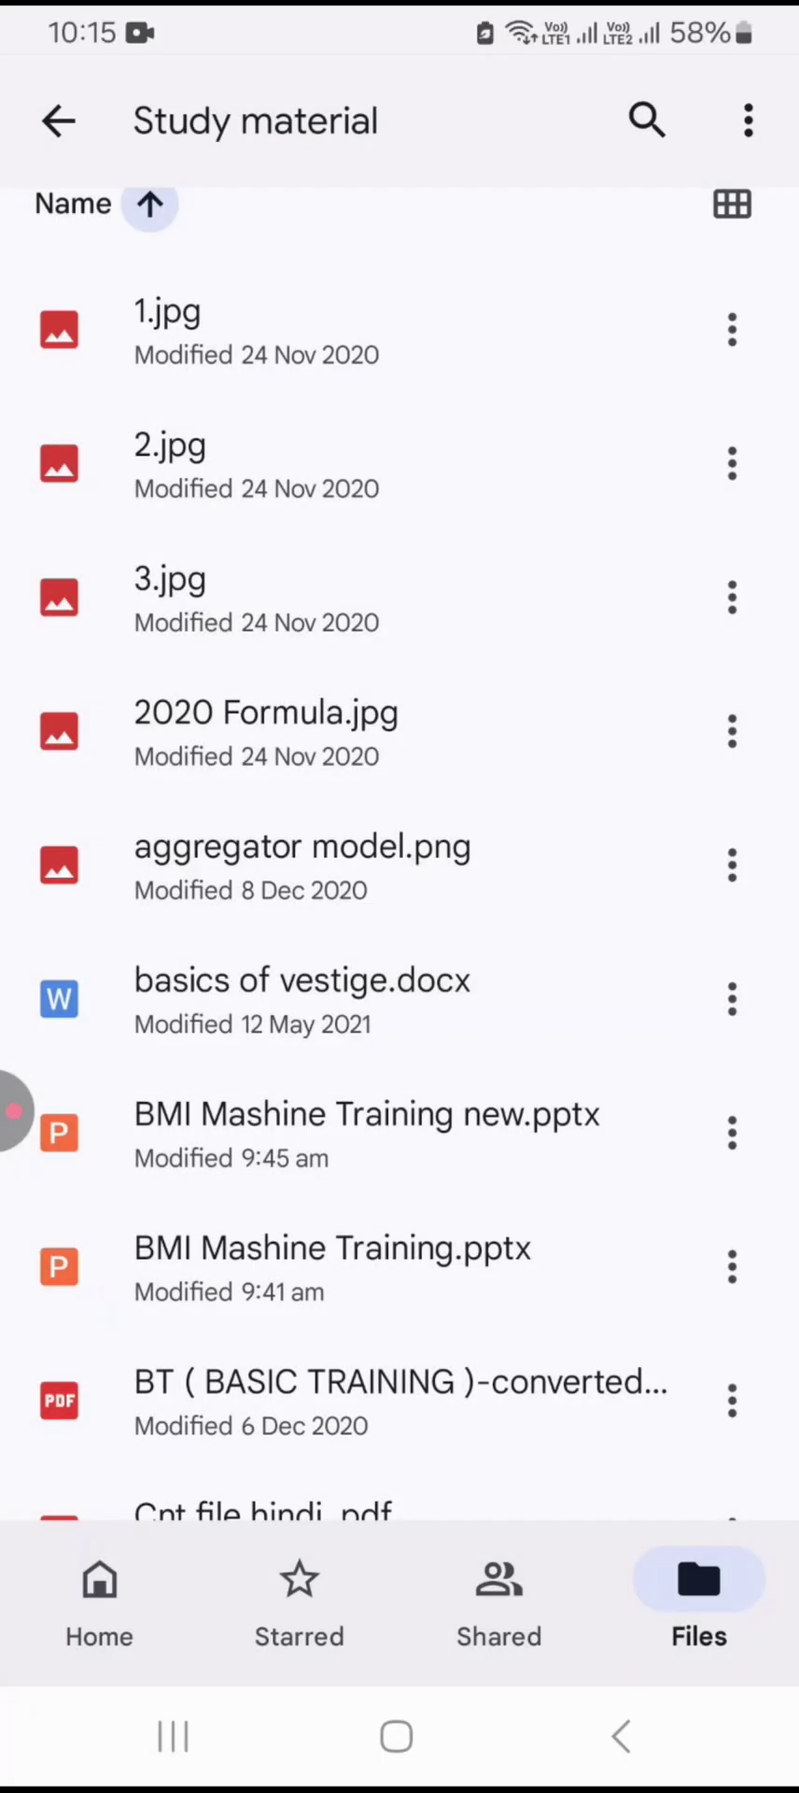
- From the My Drive root's Computers list, move My Laptop to the Bin
{"action": "left_click", "coordinate": [58, 121]}
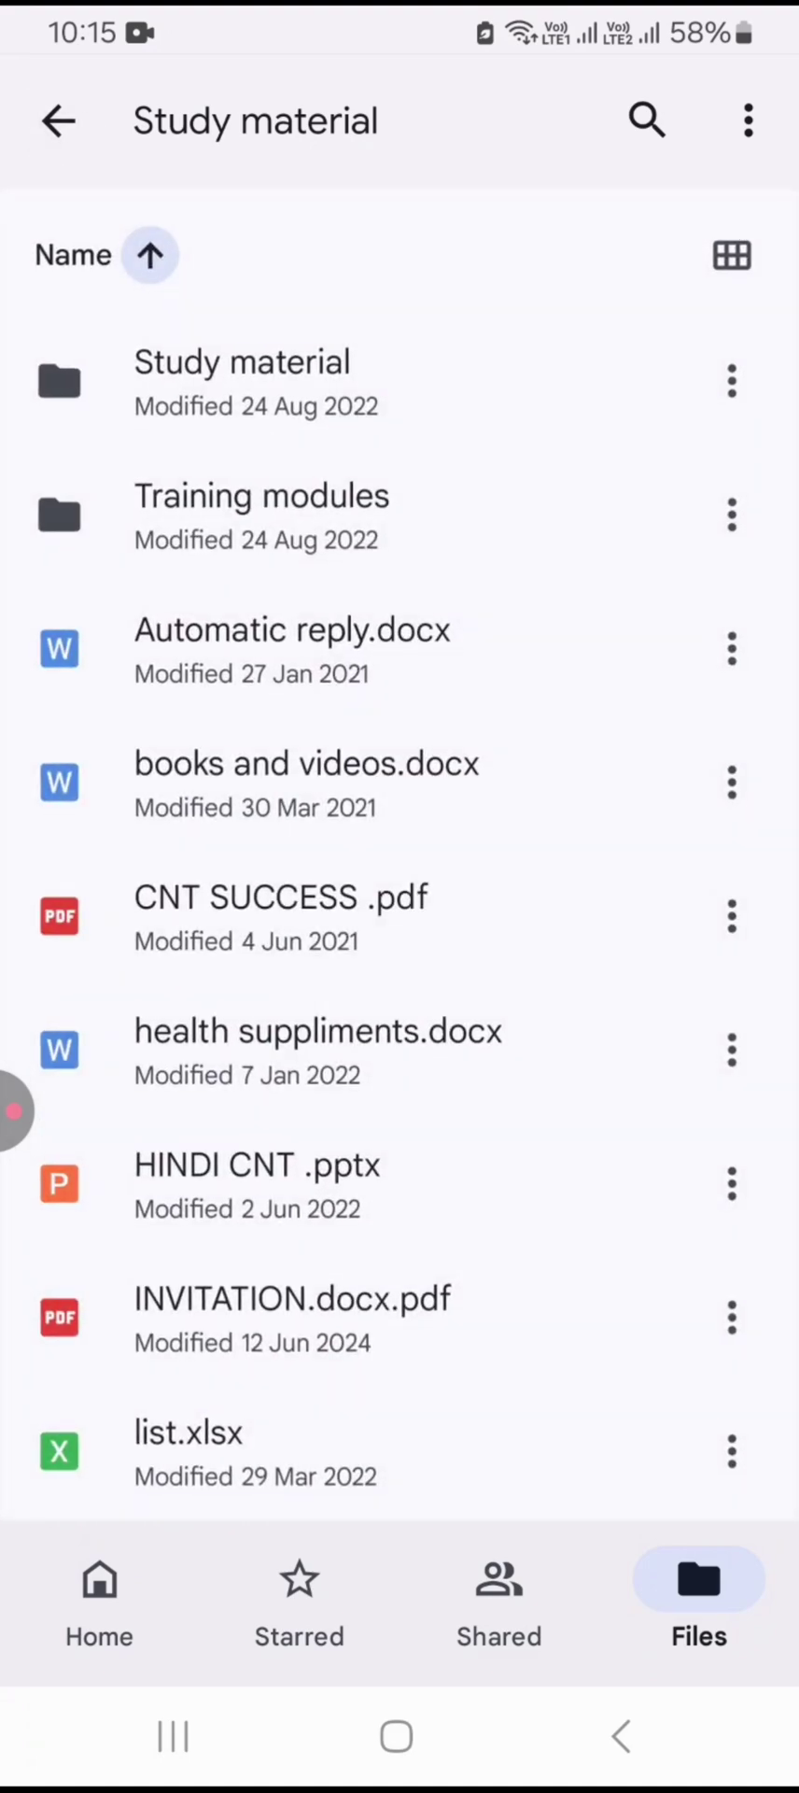
{"action": "left_click", "coordinate": [58, 120]}
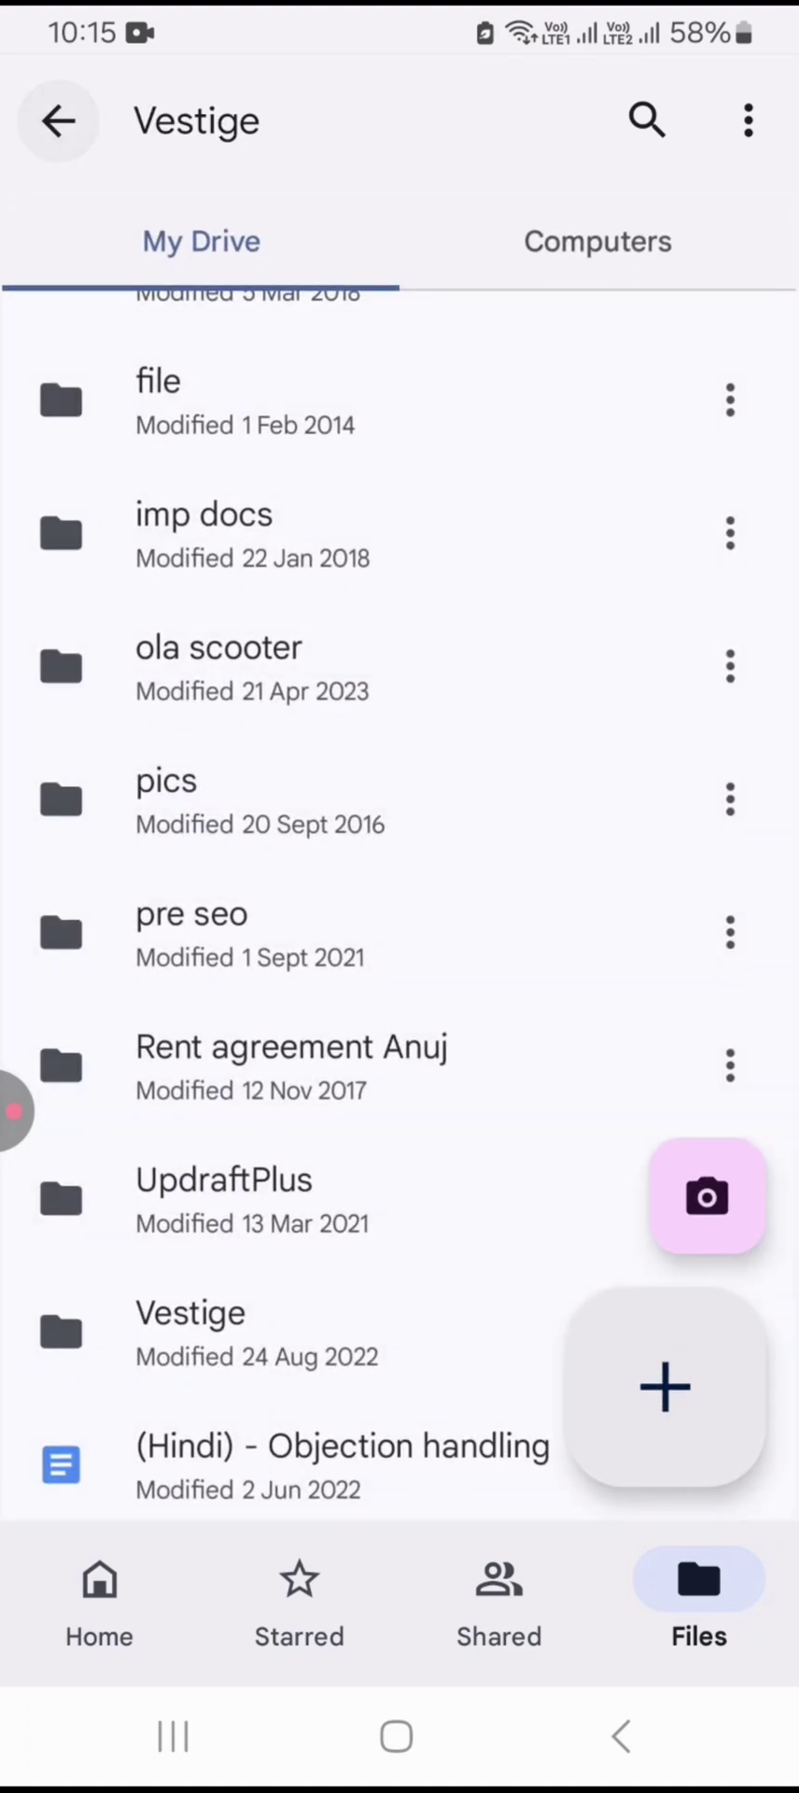
{"action": "left_click", "coordinate": [598, 237]}
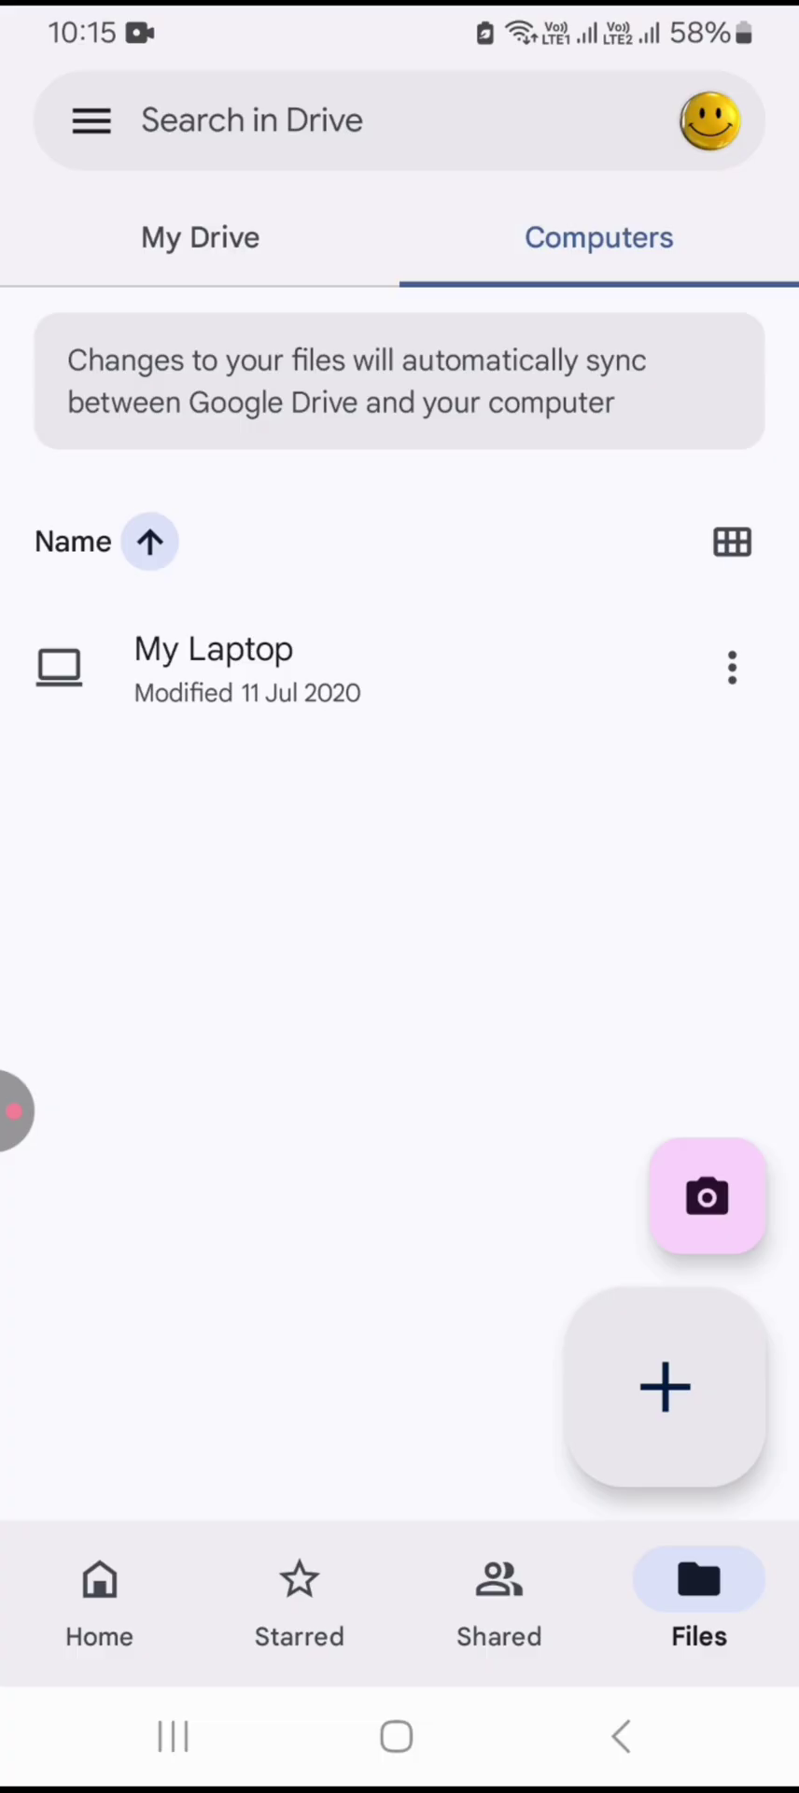
{"action": "left_click", "coordinate": [733, 666]}
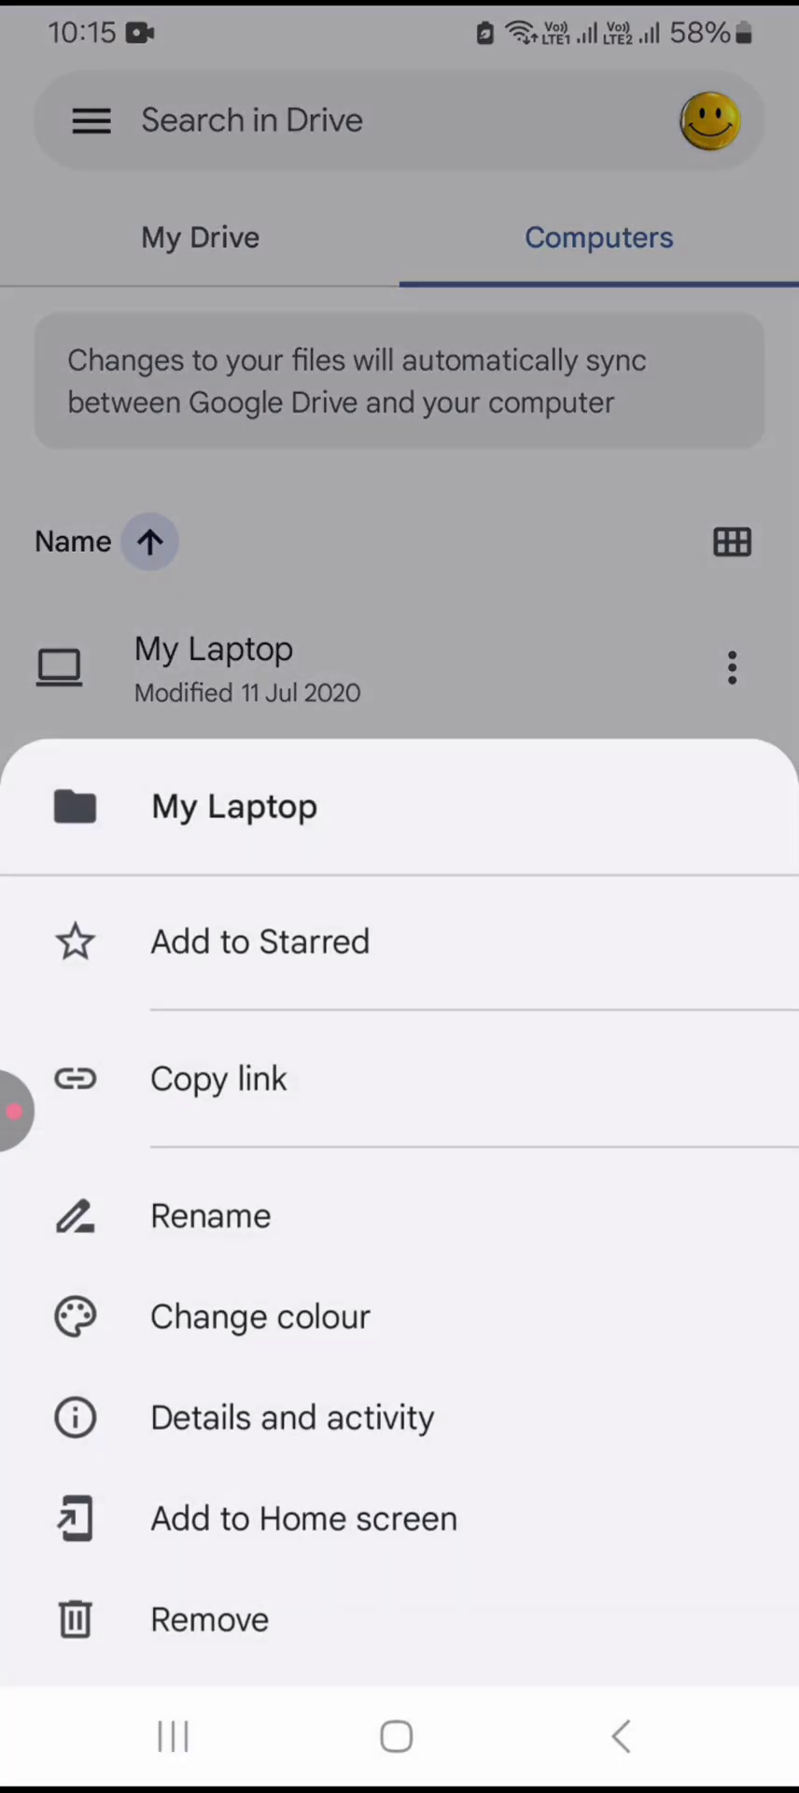
{"action": "left_click", "coordinate": [209, 1619]}
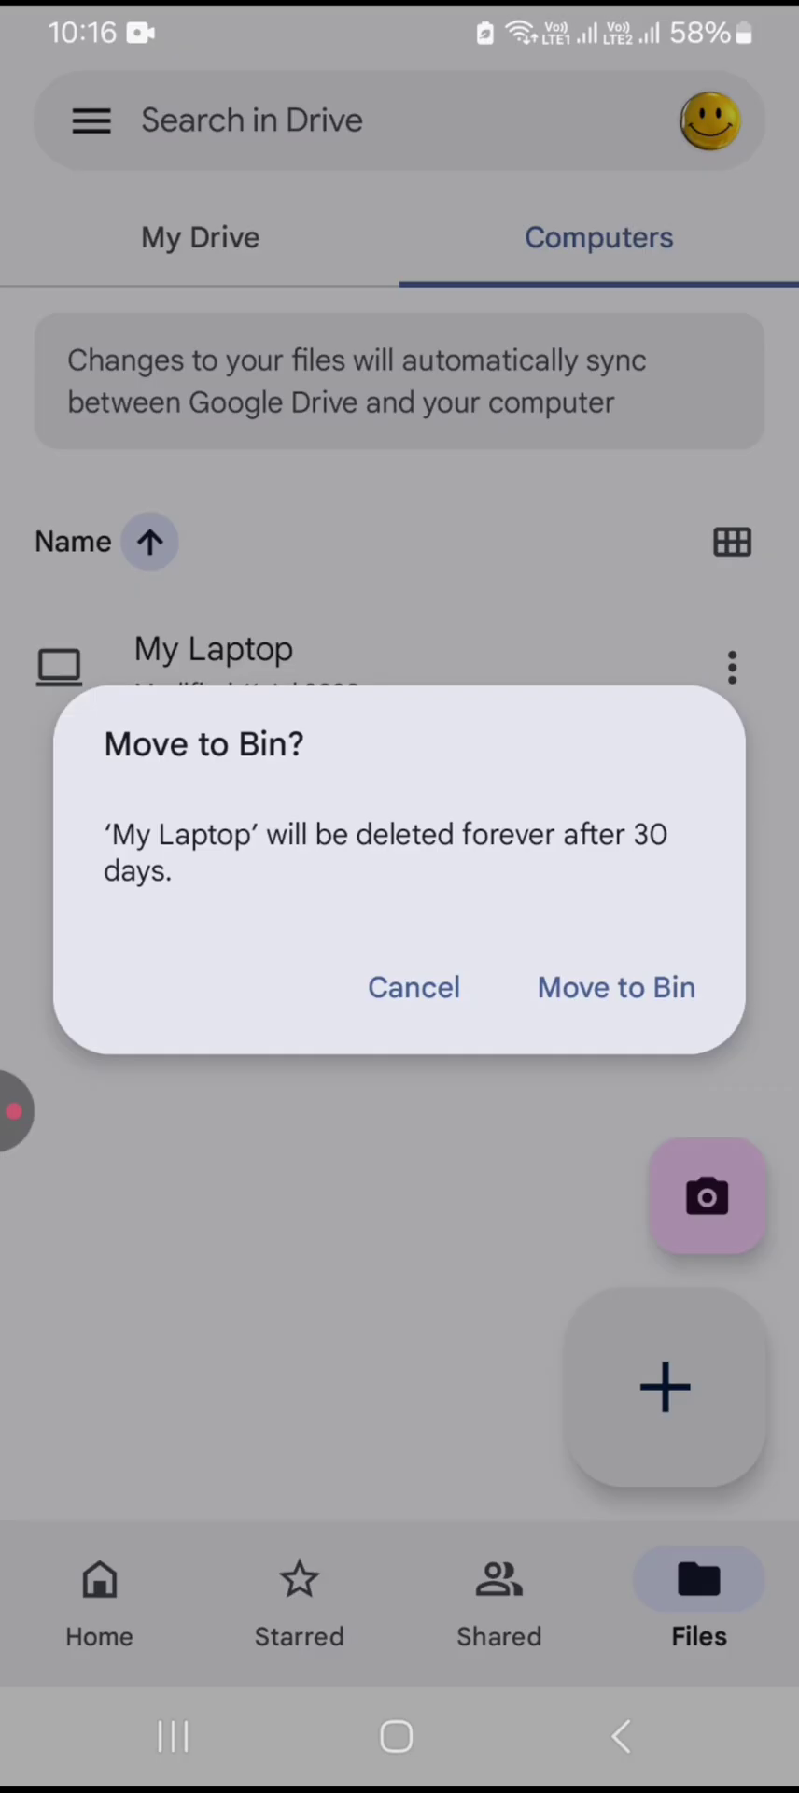
{"action": "left_click", "coordinate": [616, 987]}
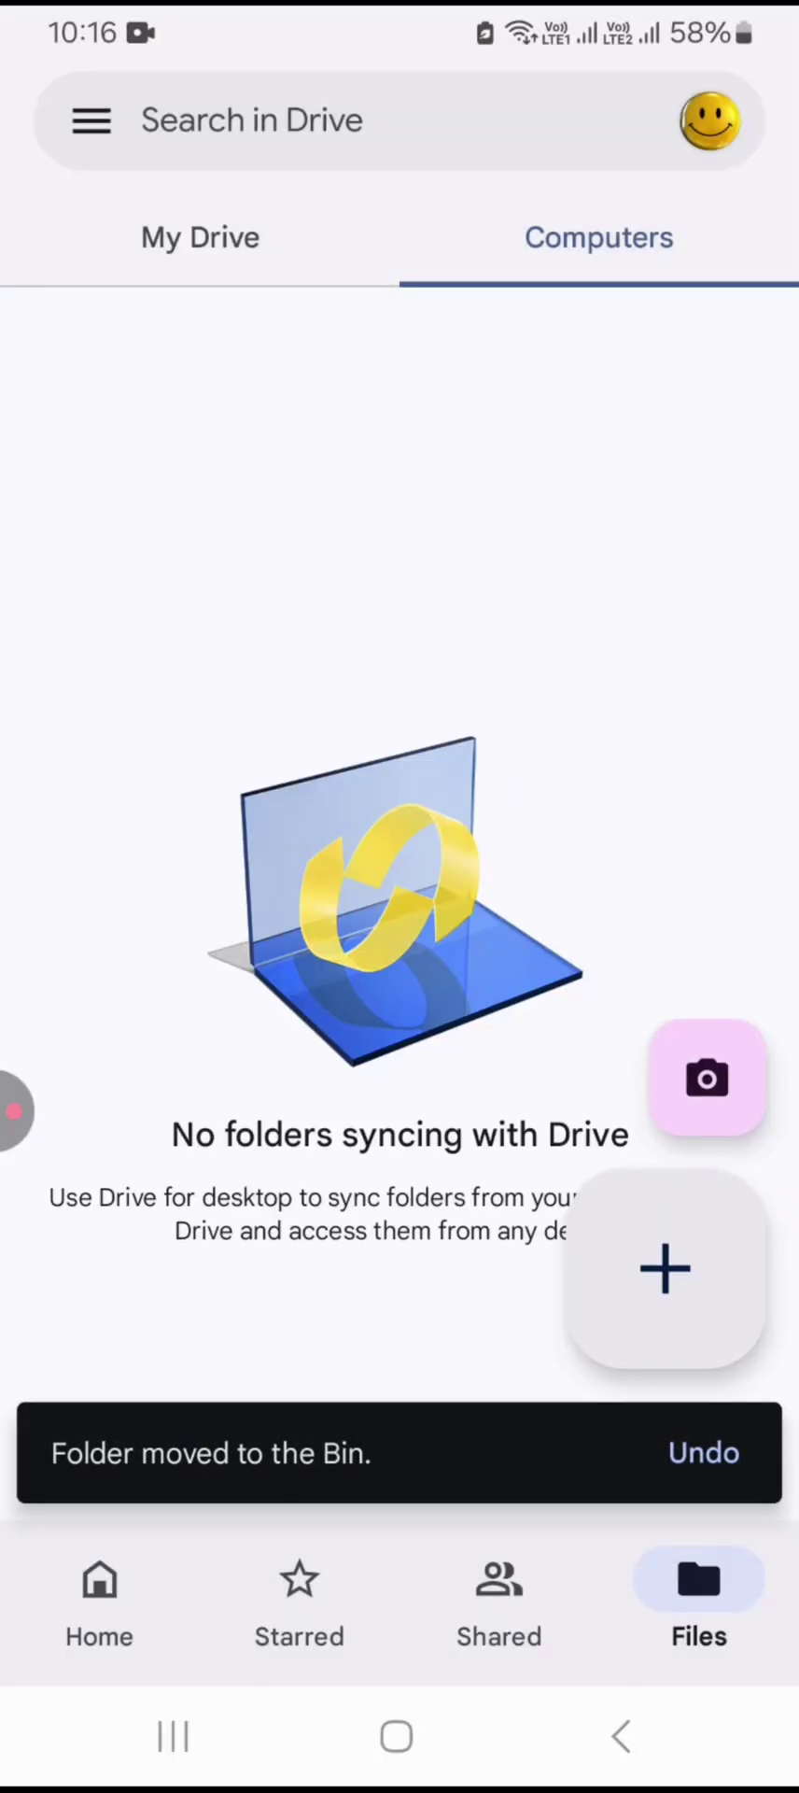
- Refresh the Computers view to confirm no folders are syncing
{"action": "left_click", "coordinate": [91, 119]}
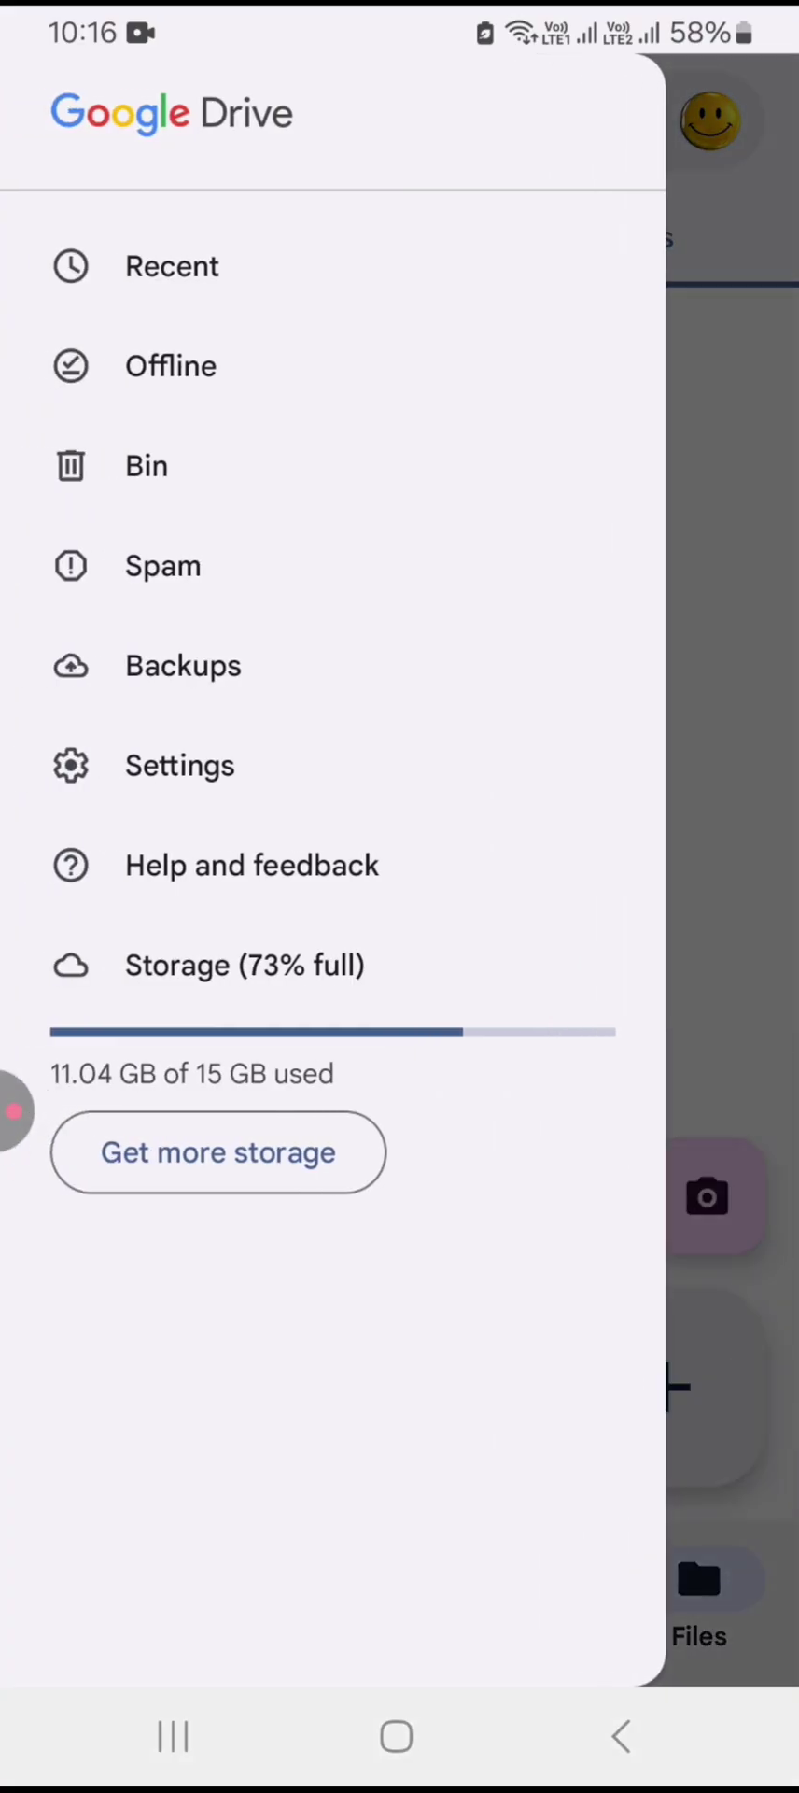
{"action": "left_click_drag", "start_coordinate": [467, 841], "coordinate": [93, 841]}
{"action": "left_click_drag", "start_coordinate": [399, 560], "coordinate": [400, 934]}
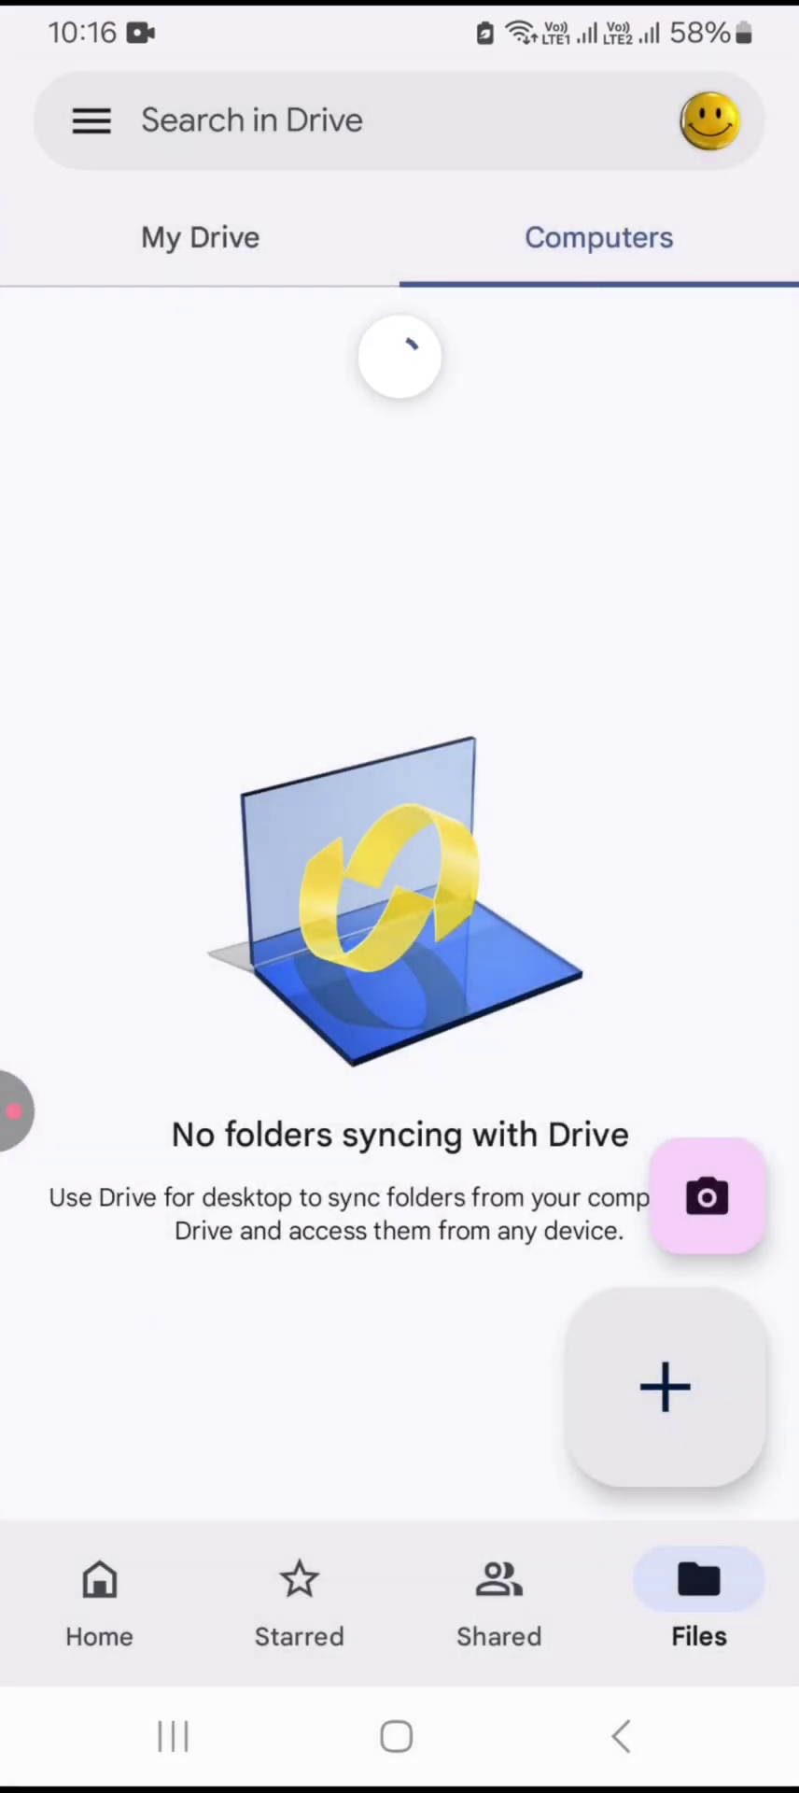
- View the per-service storage breakdown (11.03 GB of 15 GB) and open Google One cleanup
{"action": "left_click", "coordinate": [91, 119]}
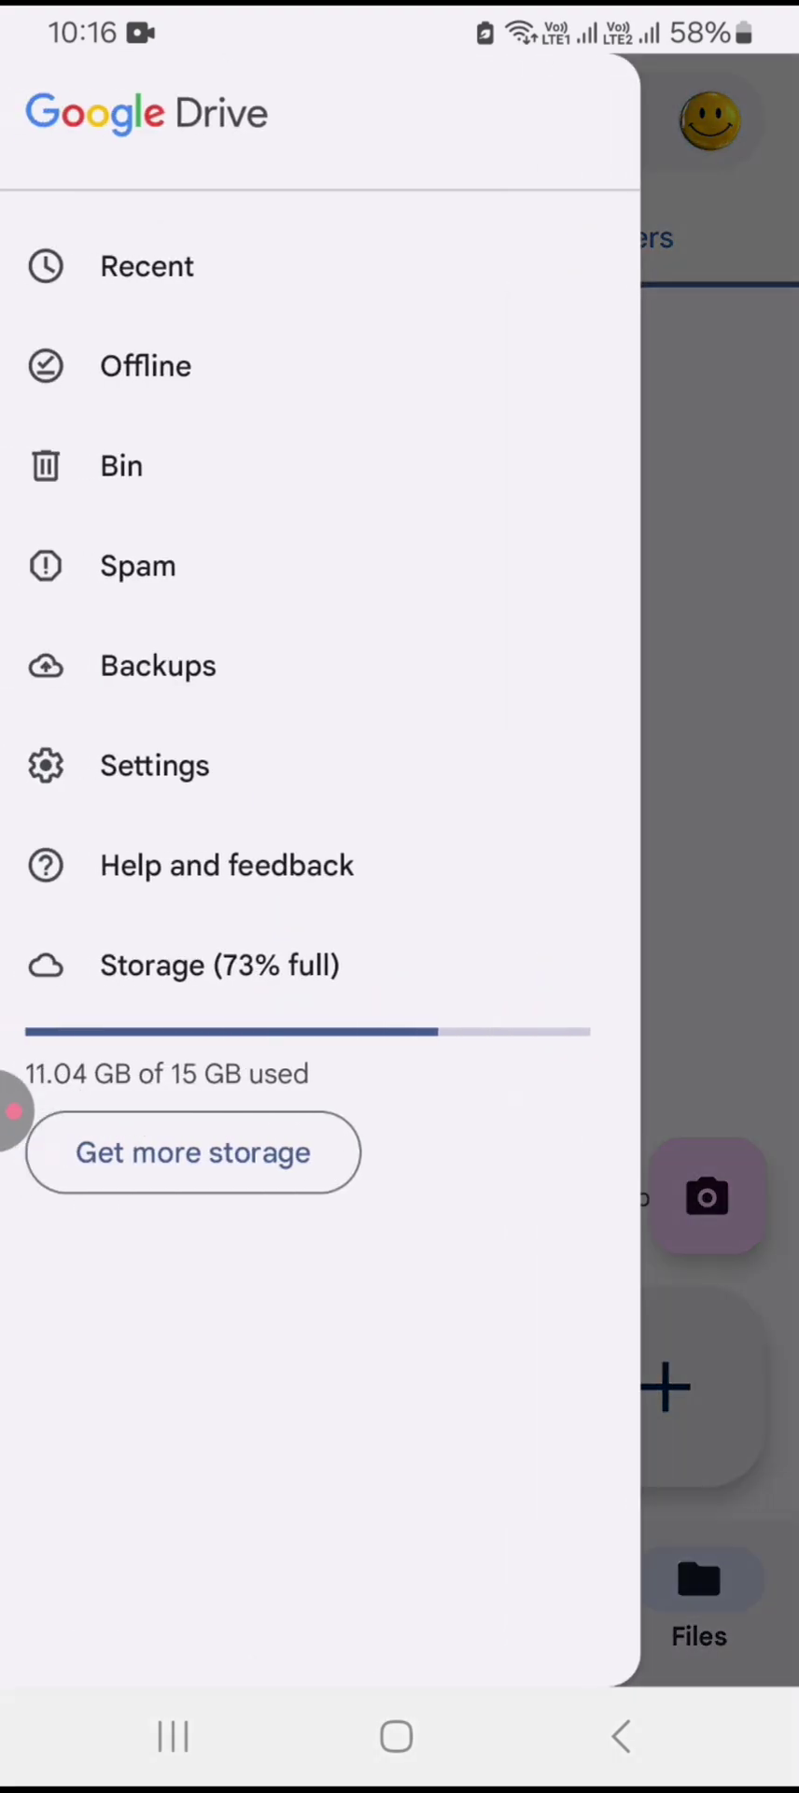
{"action": "left_click", "coordinate": [244, 964]}
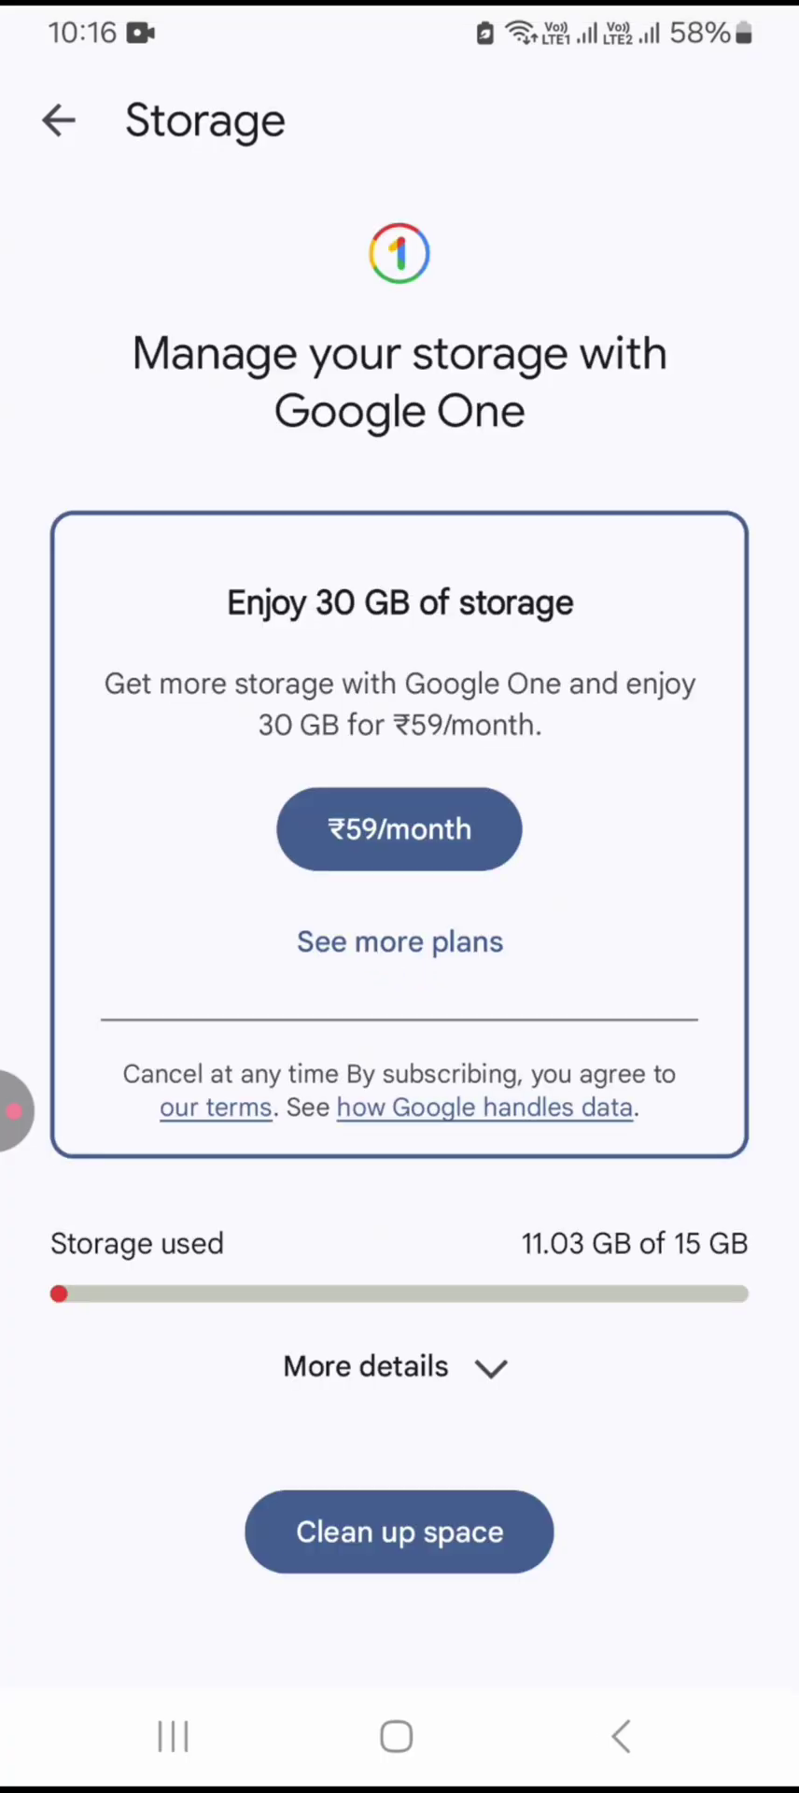
{"action": "left_click", "coordinate": [395, 1367]}
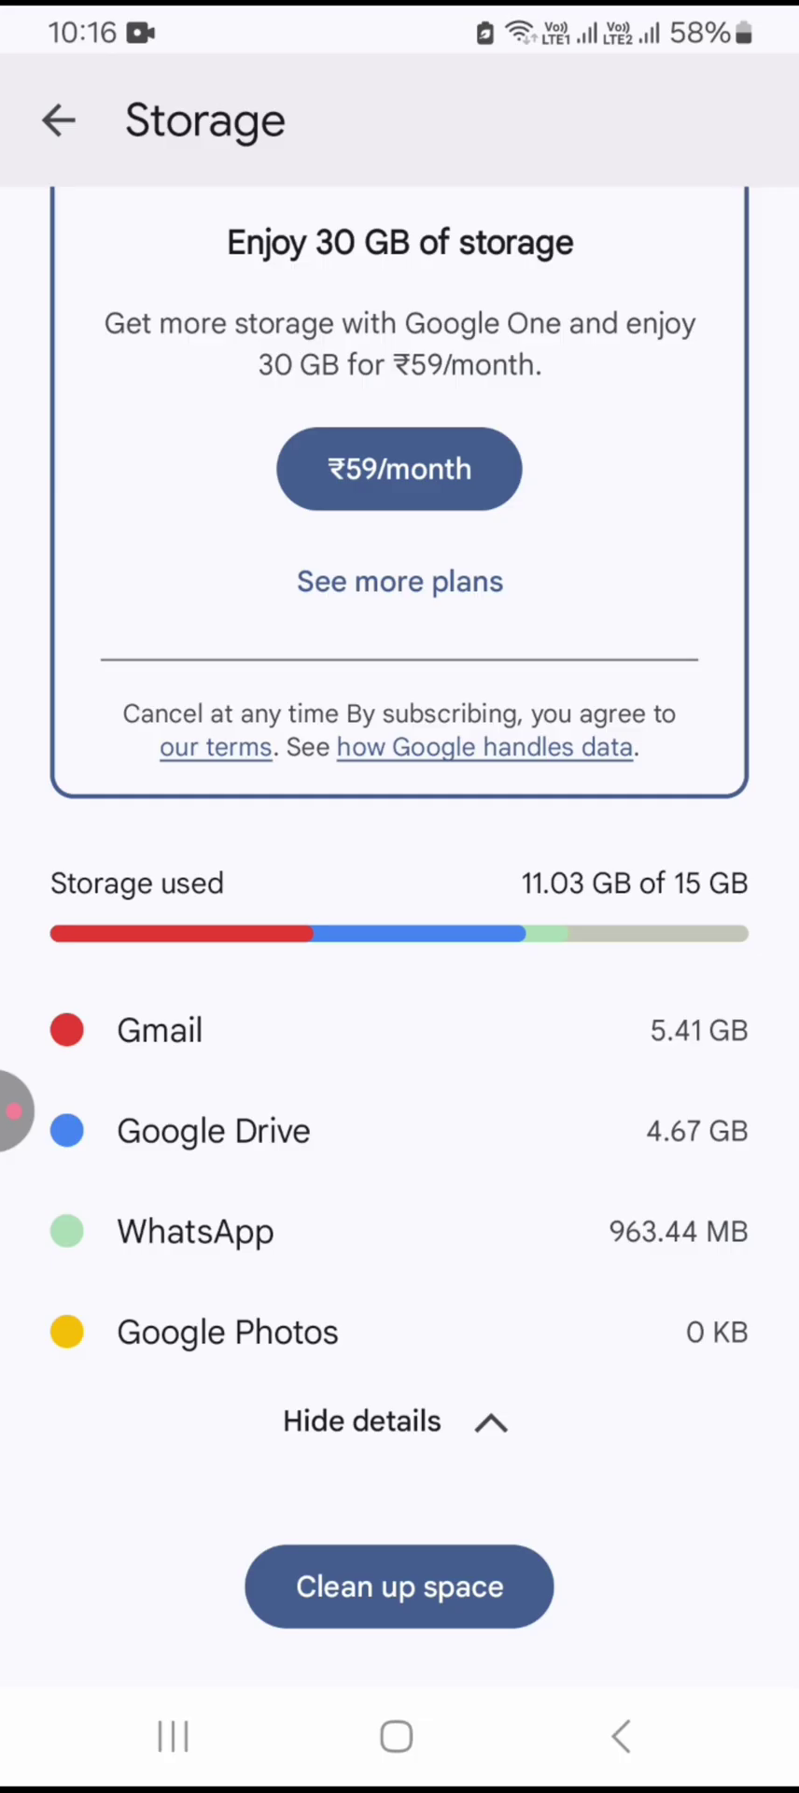
{"action": "left_click", "coordinate": [400, 1587]}
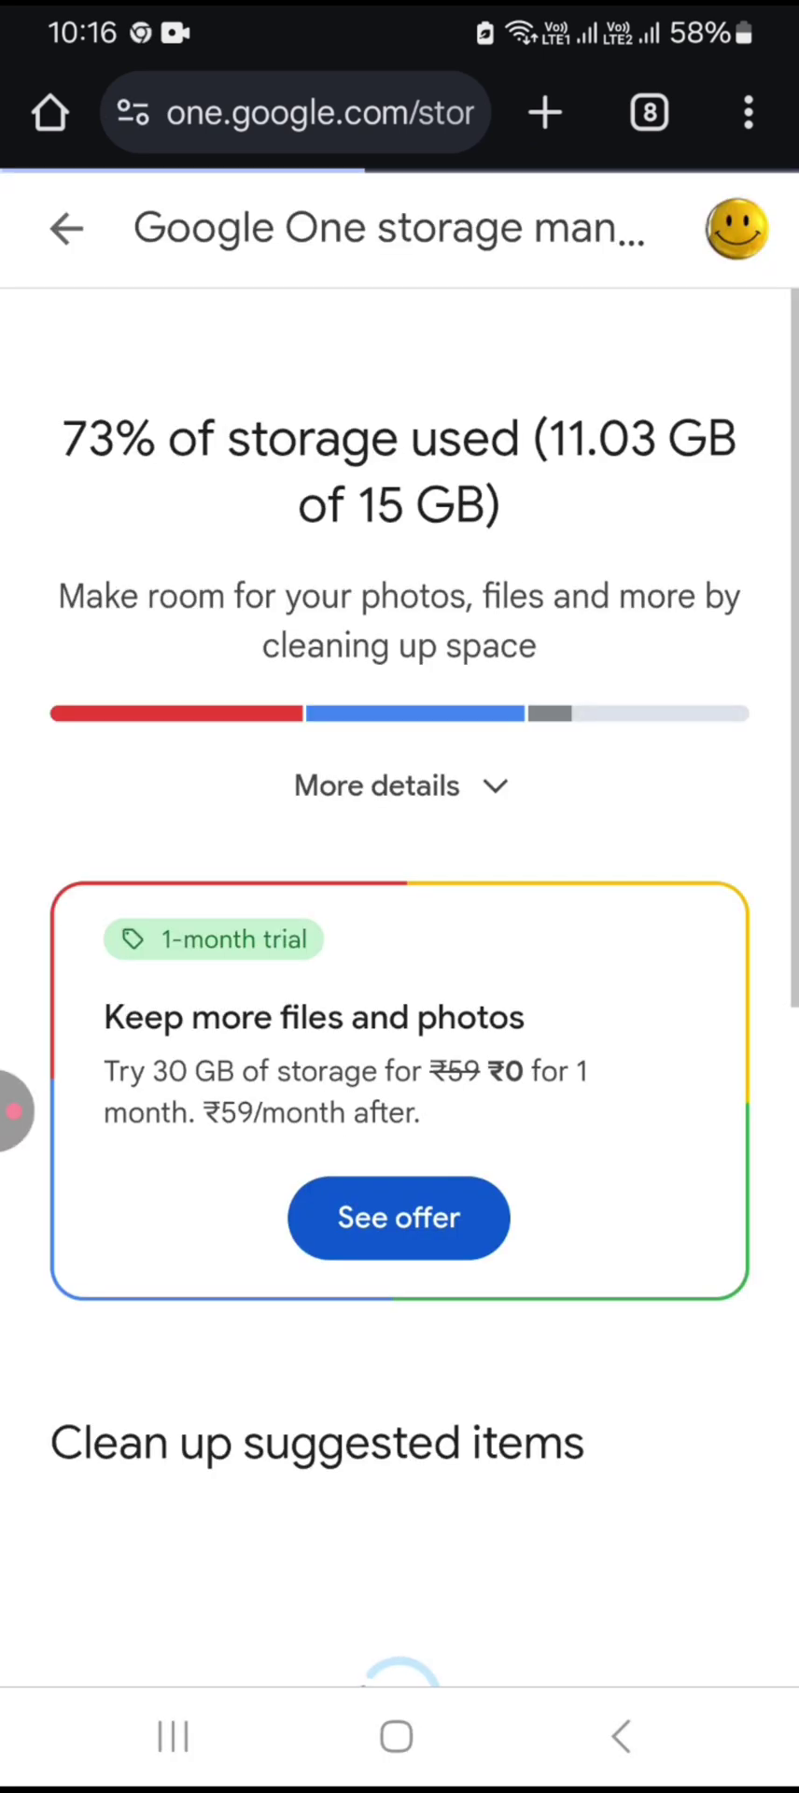
- Dismiss the translation prompt and open the Spam emails review in Google One
{"action": "left_click", "coordinate": [66, 228]}
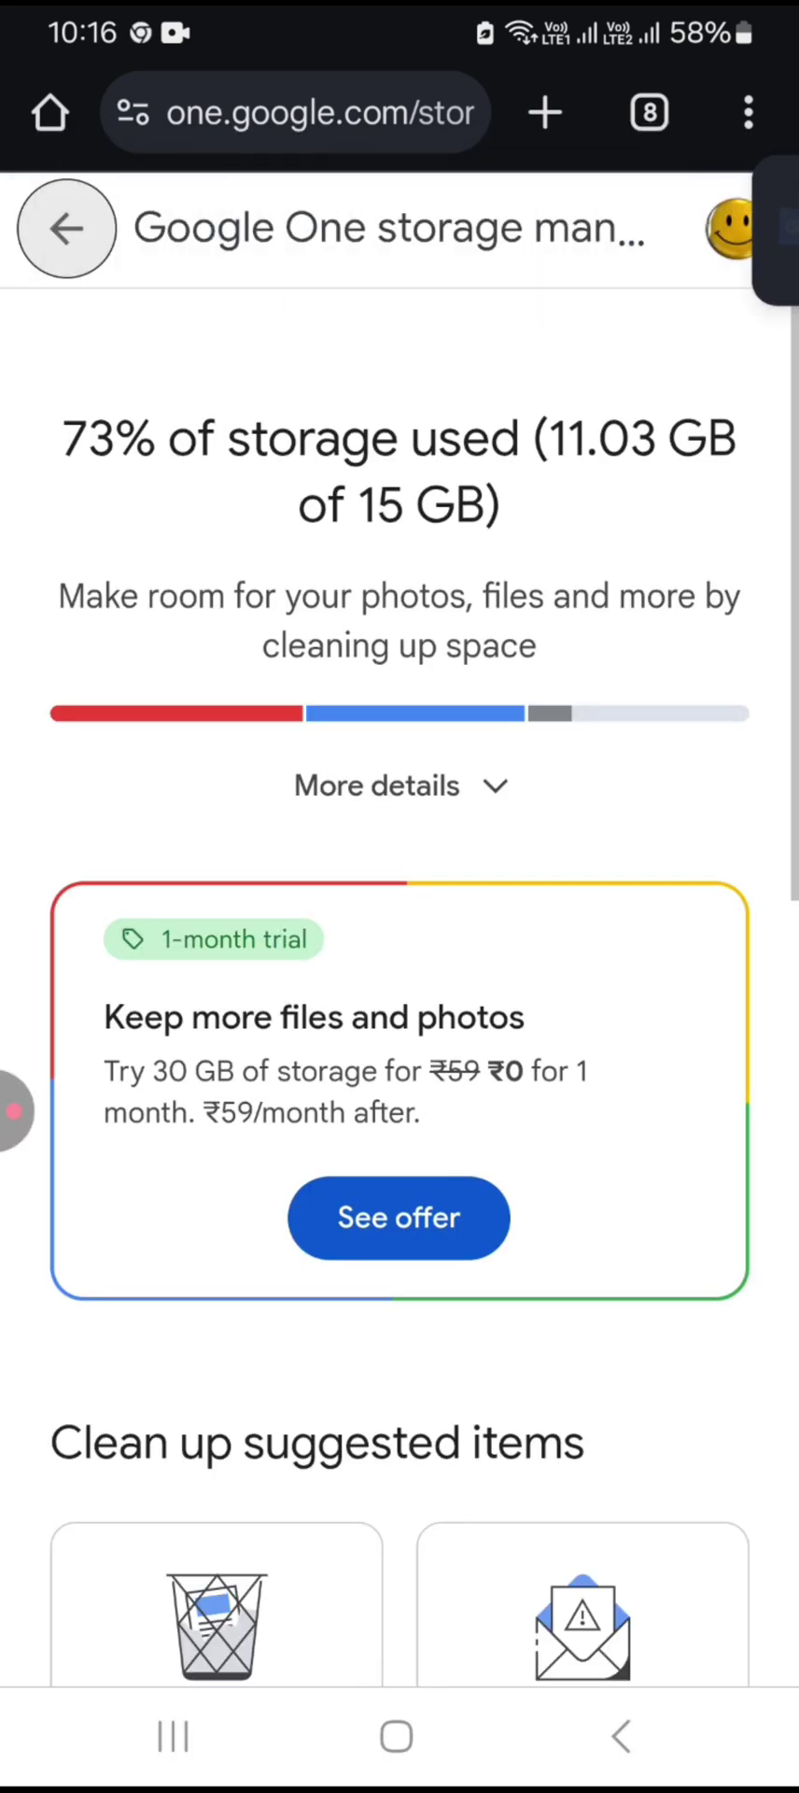
{"action": "scroll", "coordinate": [399, 934], "scroll_direction": "down", "scroll_amount": 5}
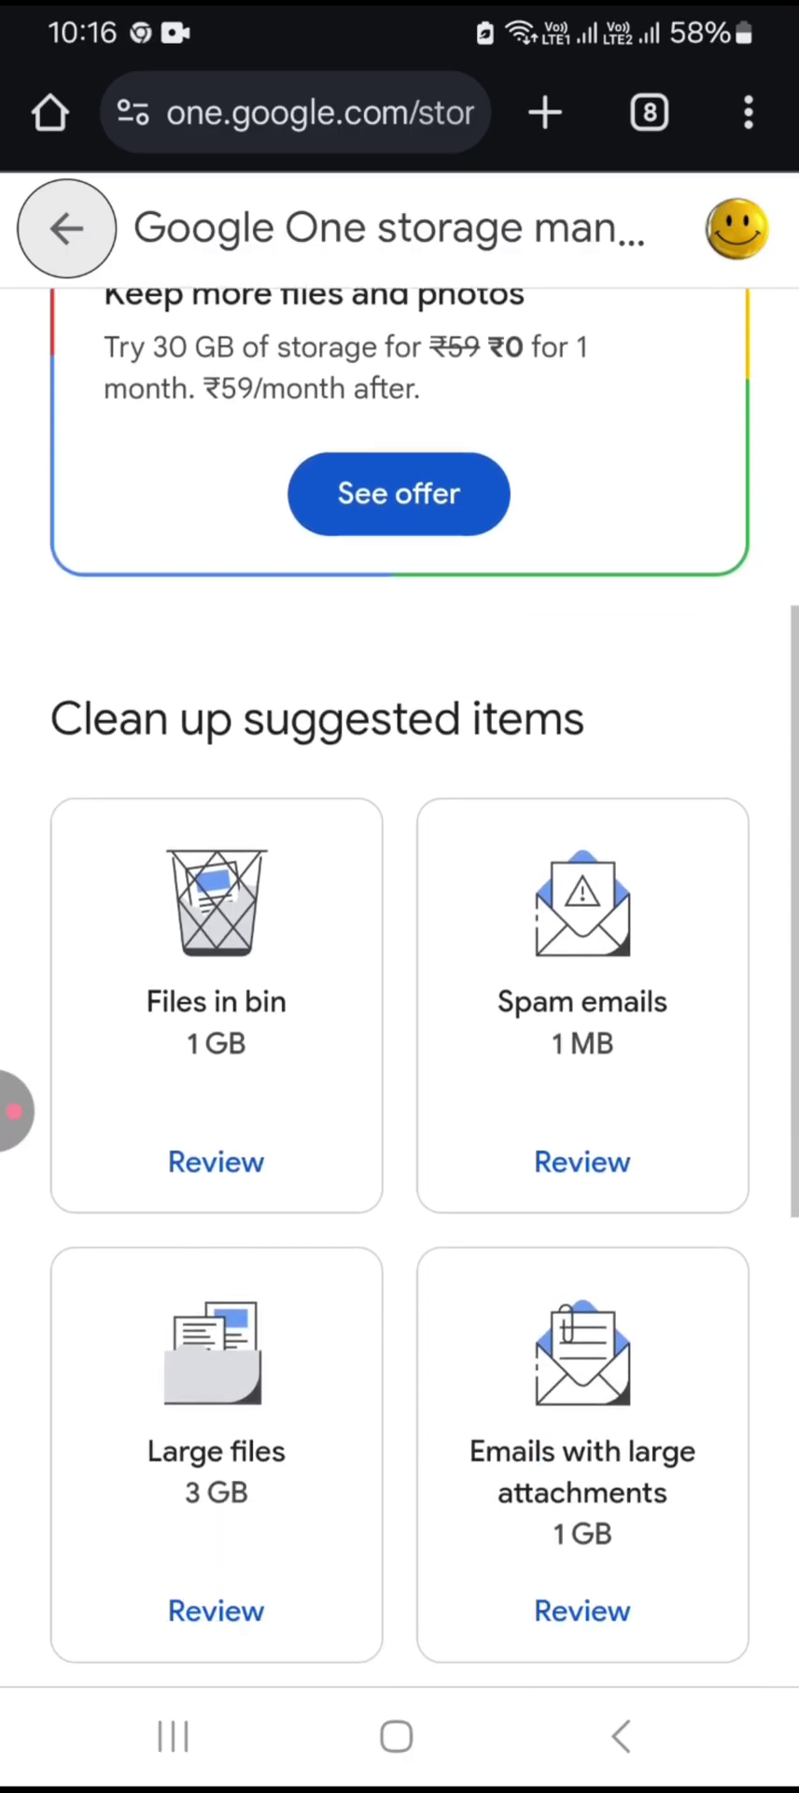
{"action": "scroll", "coordinate": [400, 934], "scroll_direction": "down", "scroll_amount": 4}
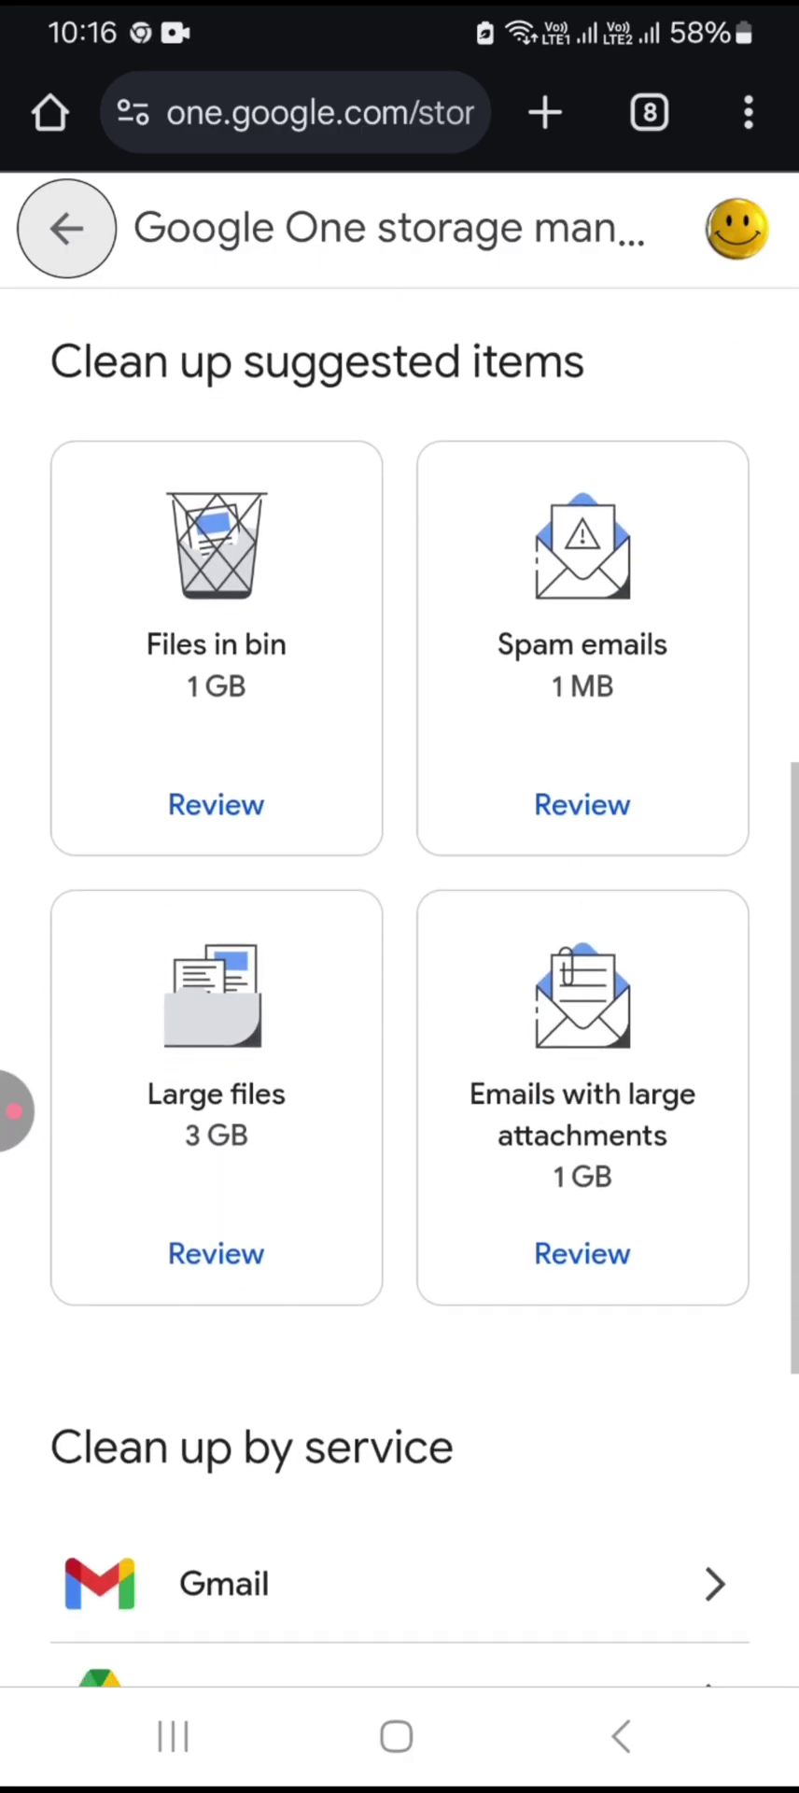
{"action": "scroll", "coordinate": [400, 934], "scroll_direction": "down", "scroll_amount": 2}
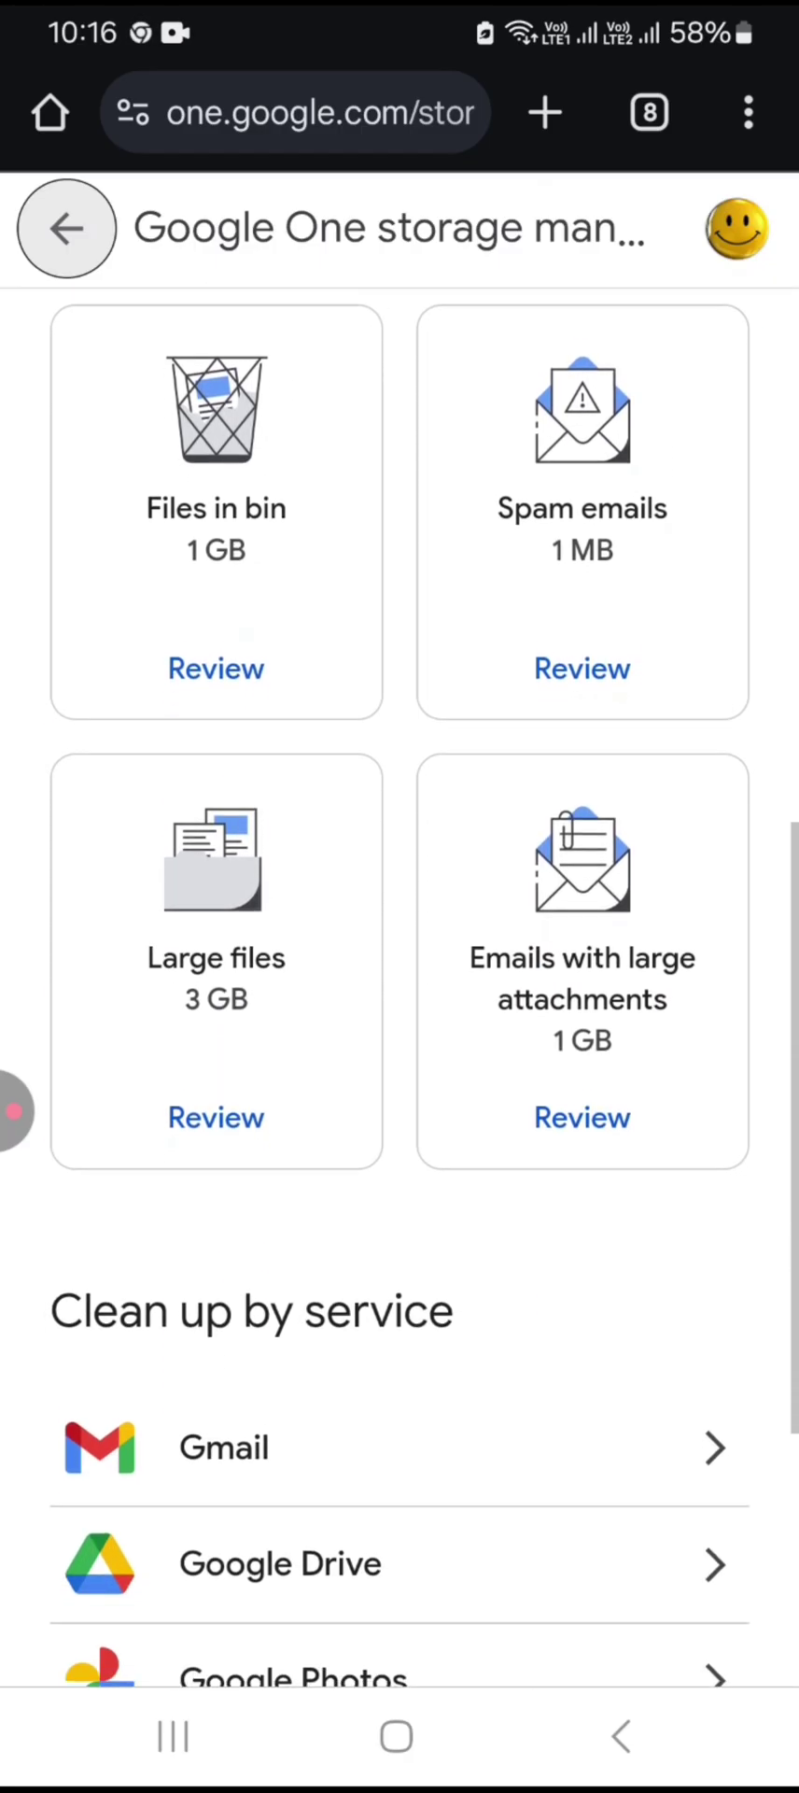
{"action": "left_click", "coordinate": [582, 667]}
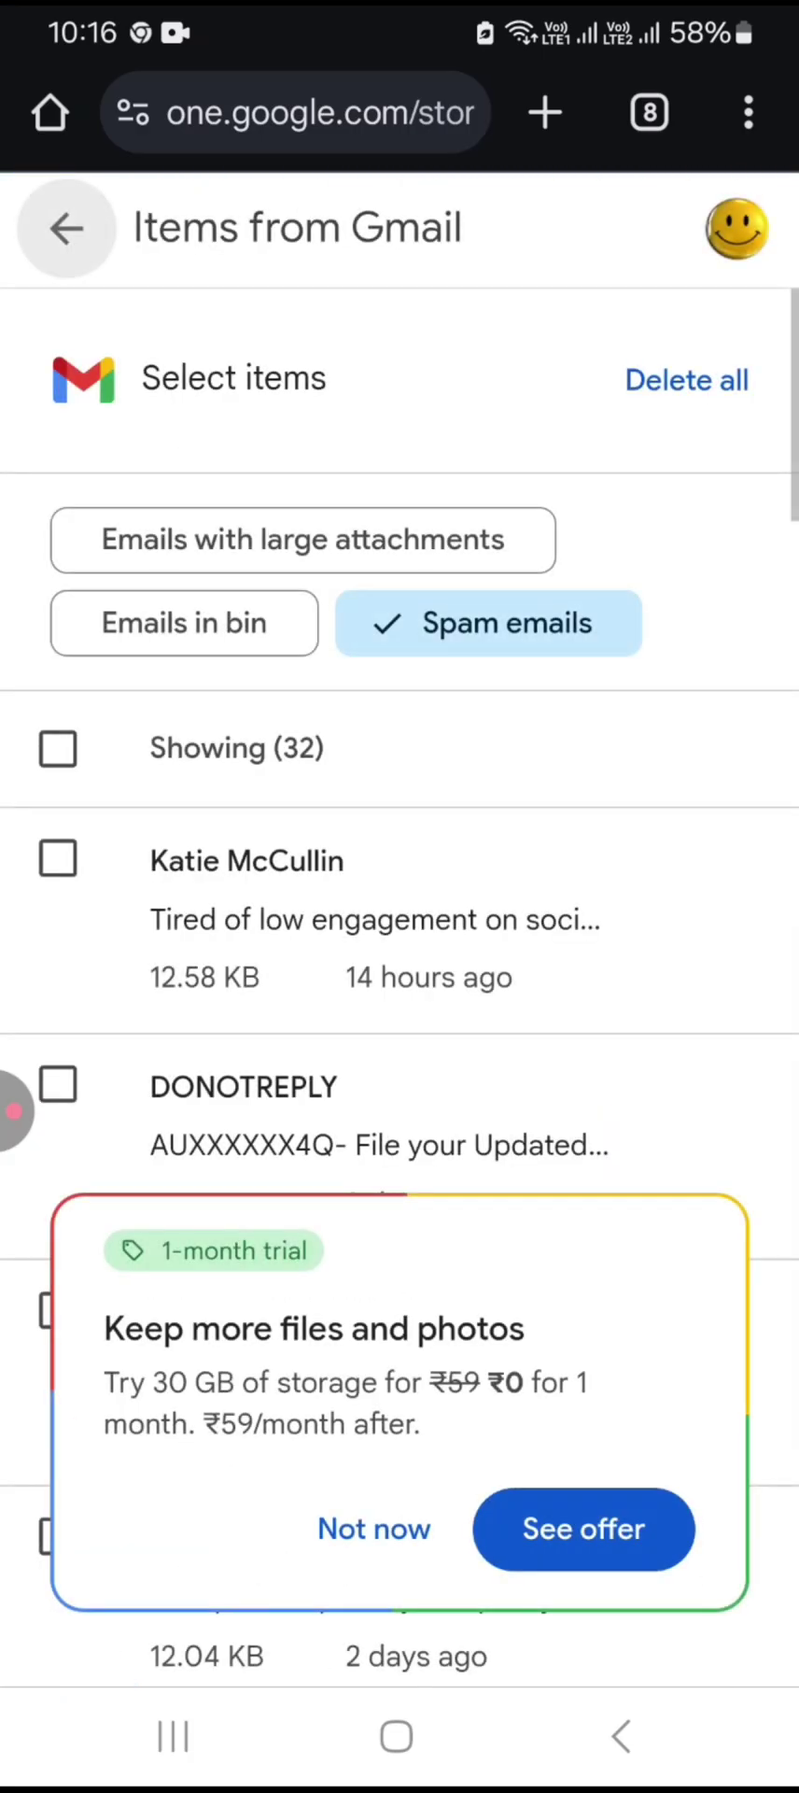
- Permanently delete all 32 spam emails and return to the storage overview
{"action": "left_click", "coordinate": [58, 748]}
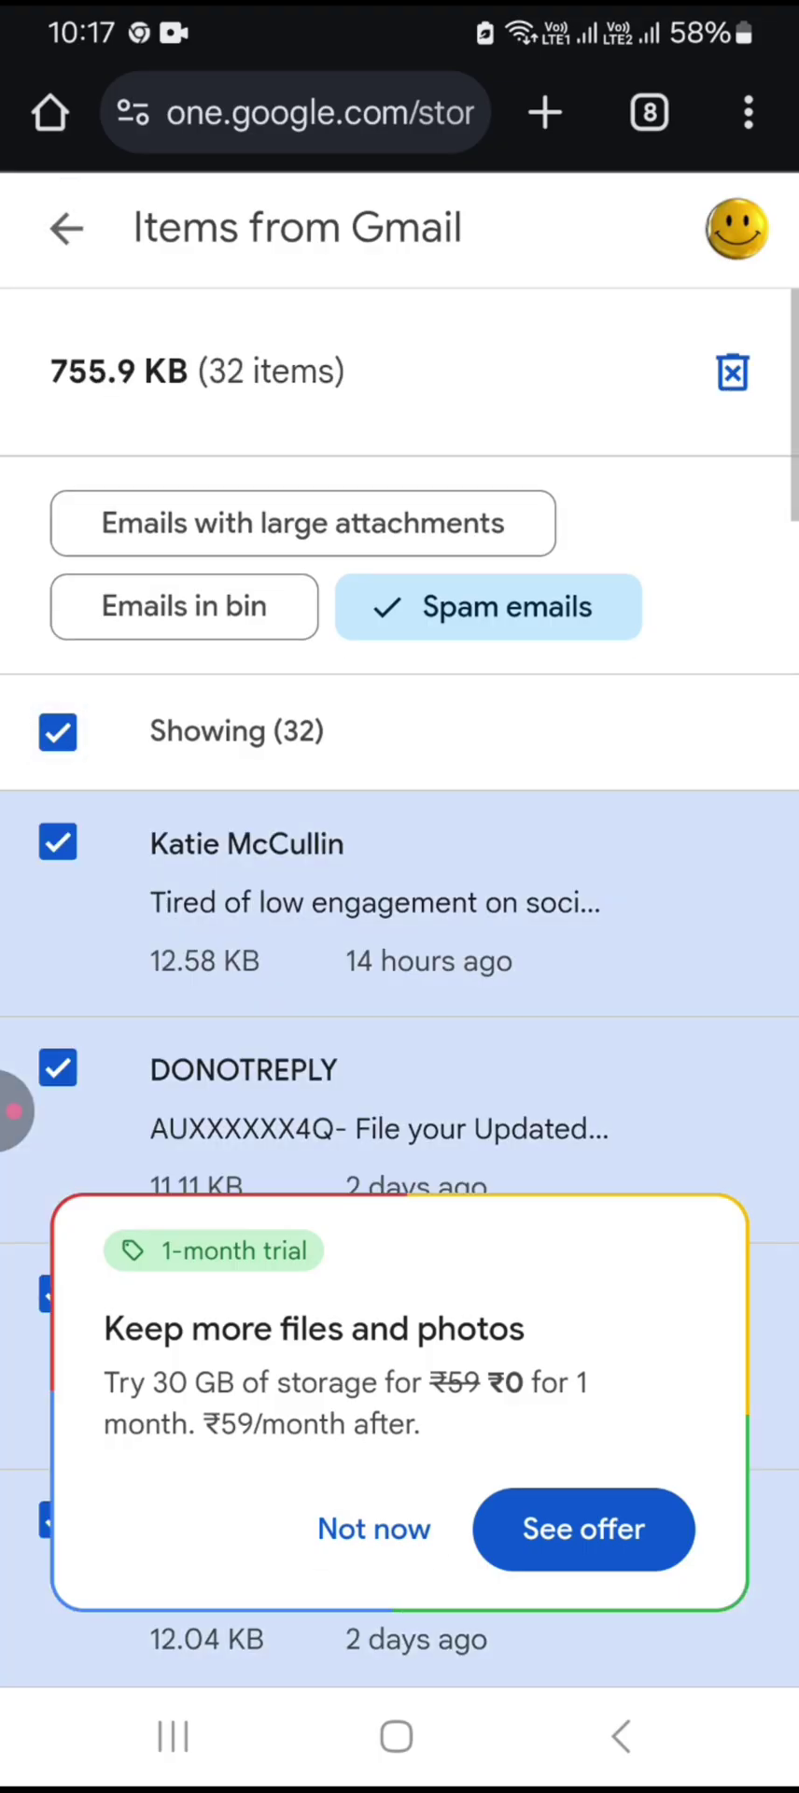
{"action": "left_click", "coordinate": [374, 1529]}
{"action": "left_click", "coordinate": [733, 372]}
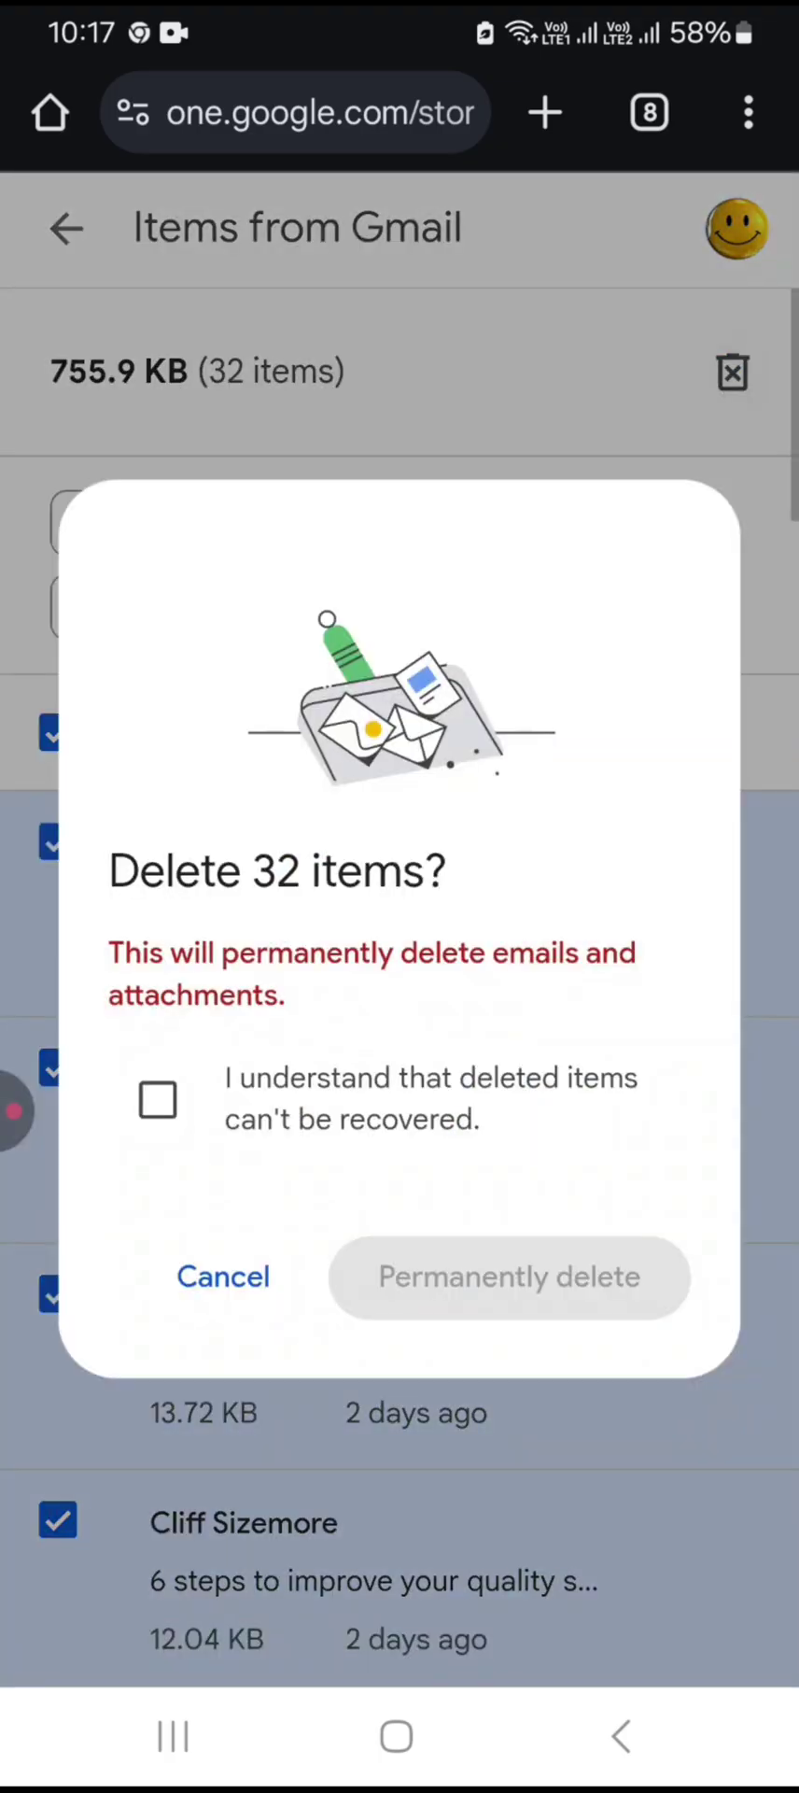
{"action": "left_click", "coordinate": [158, 1100]}
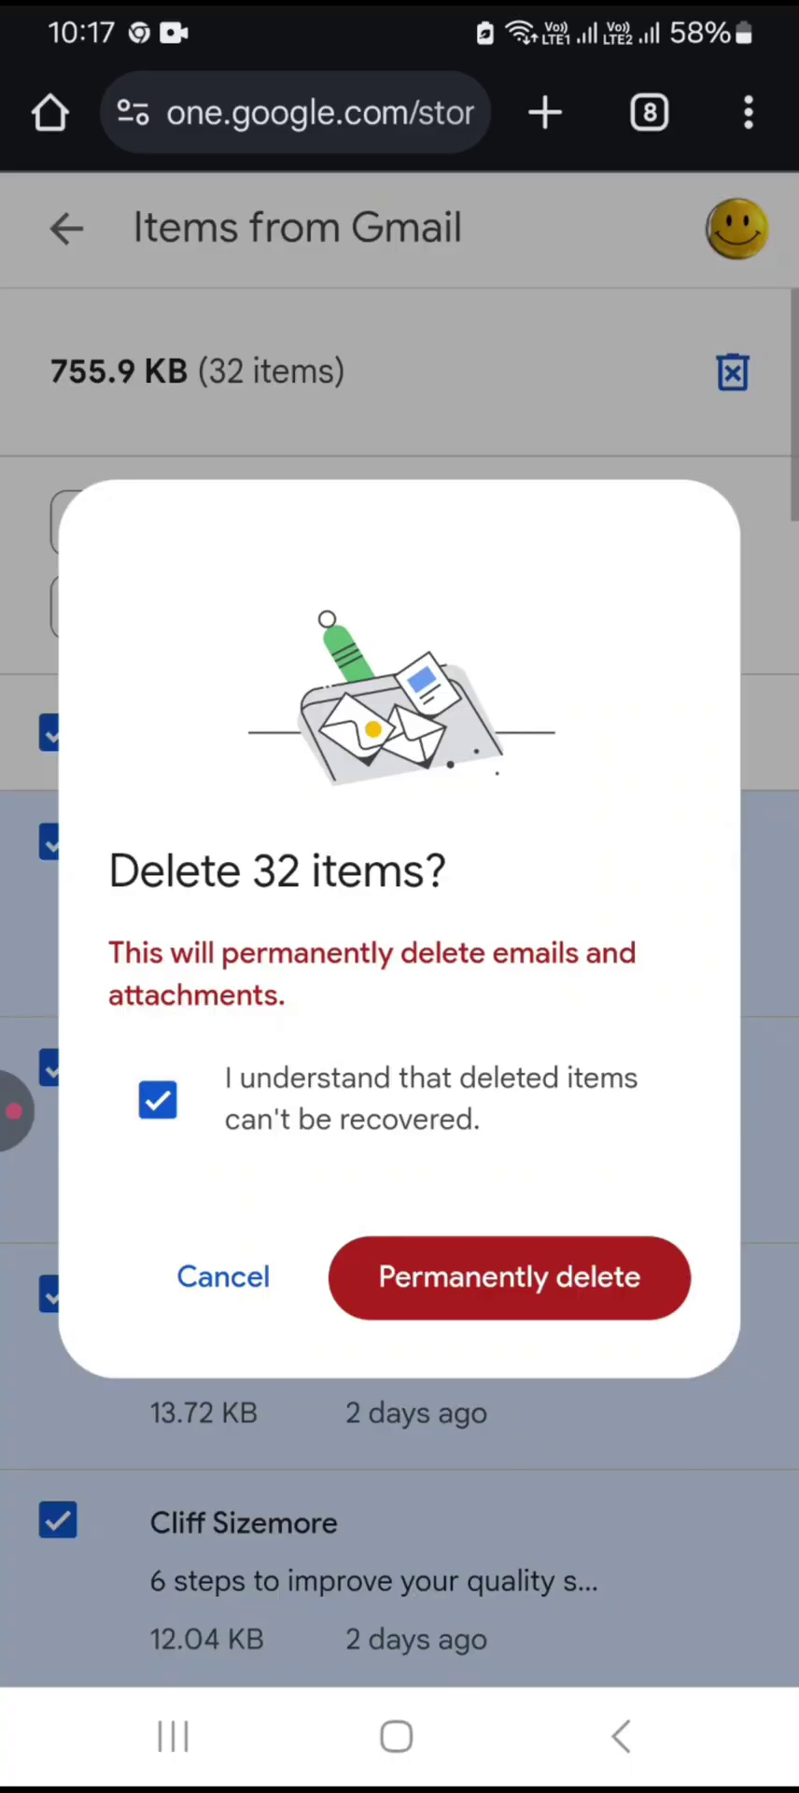
{"action": "left_click", "coordinate": [510, 1277]}
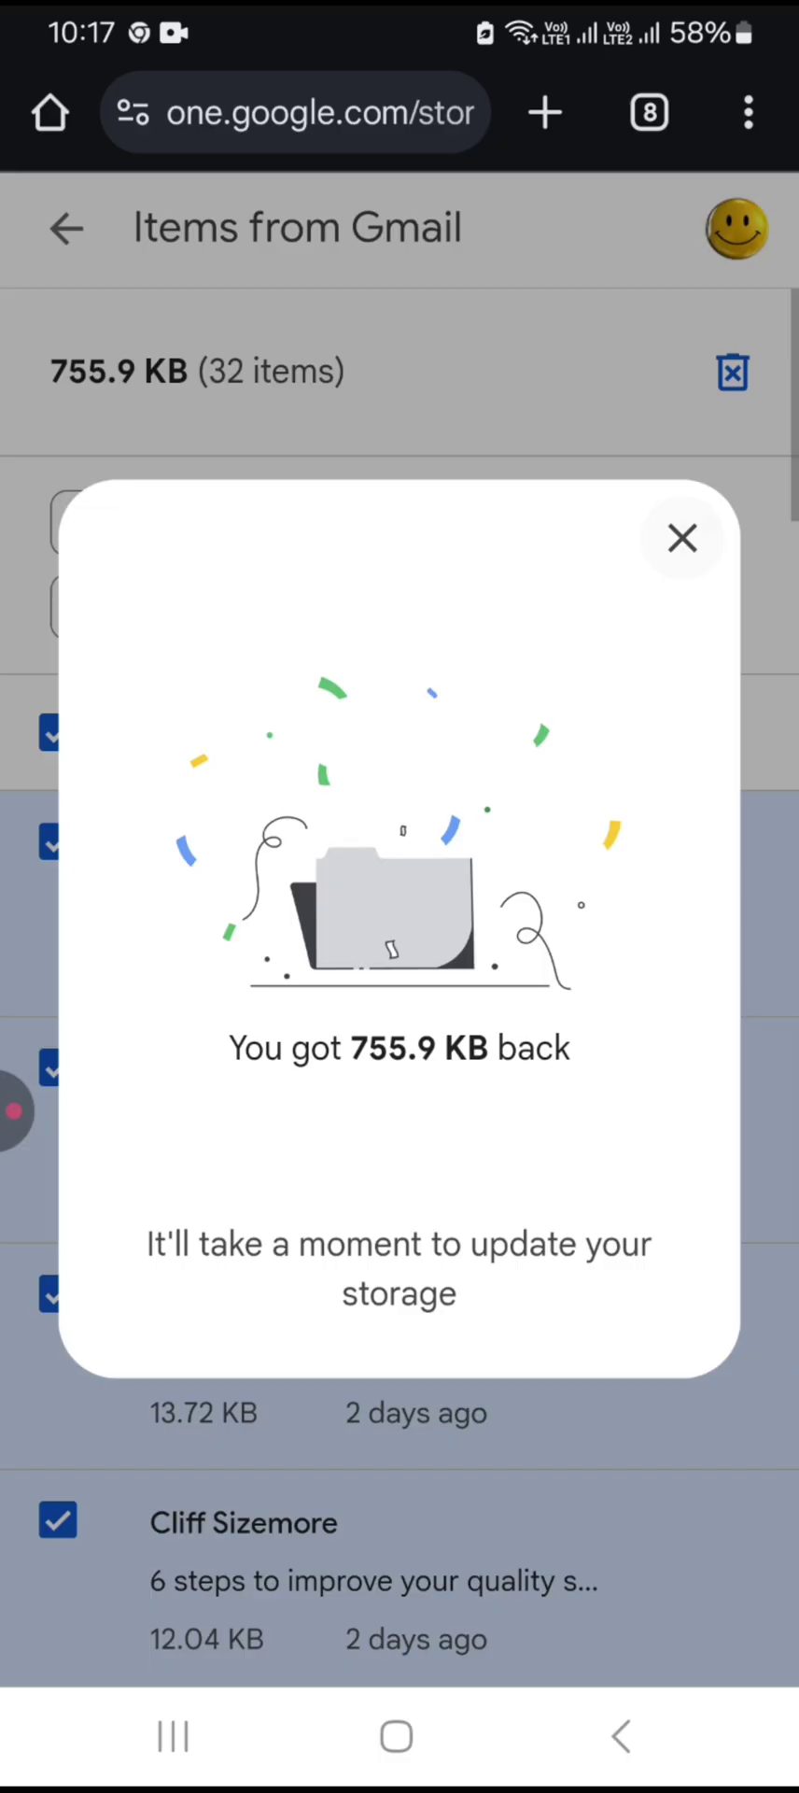
{"action": "left_click", "coordinate": [368, 1277]}
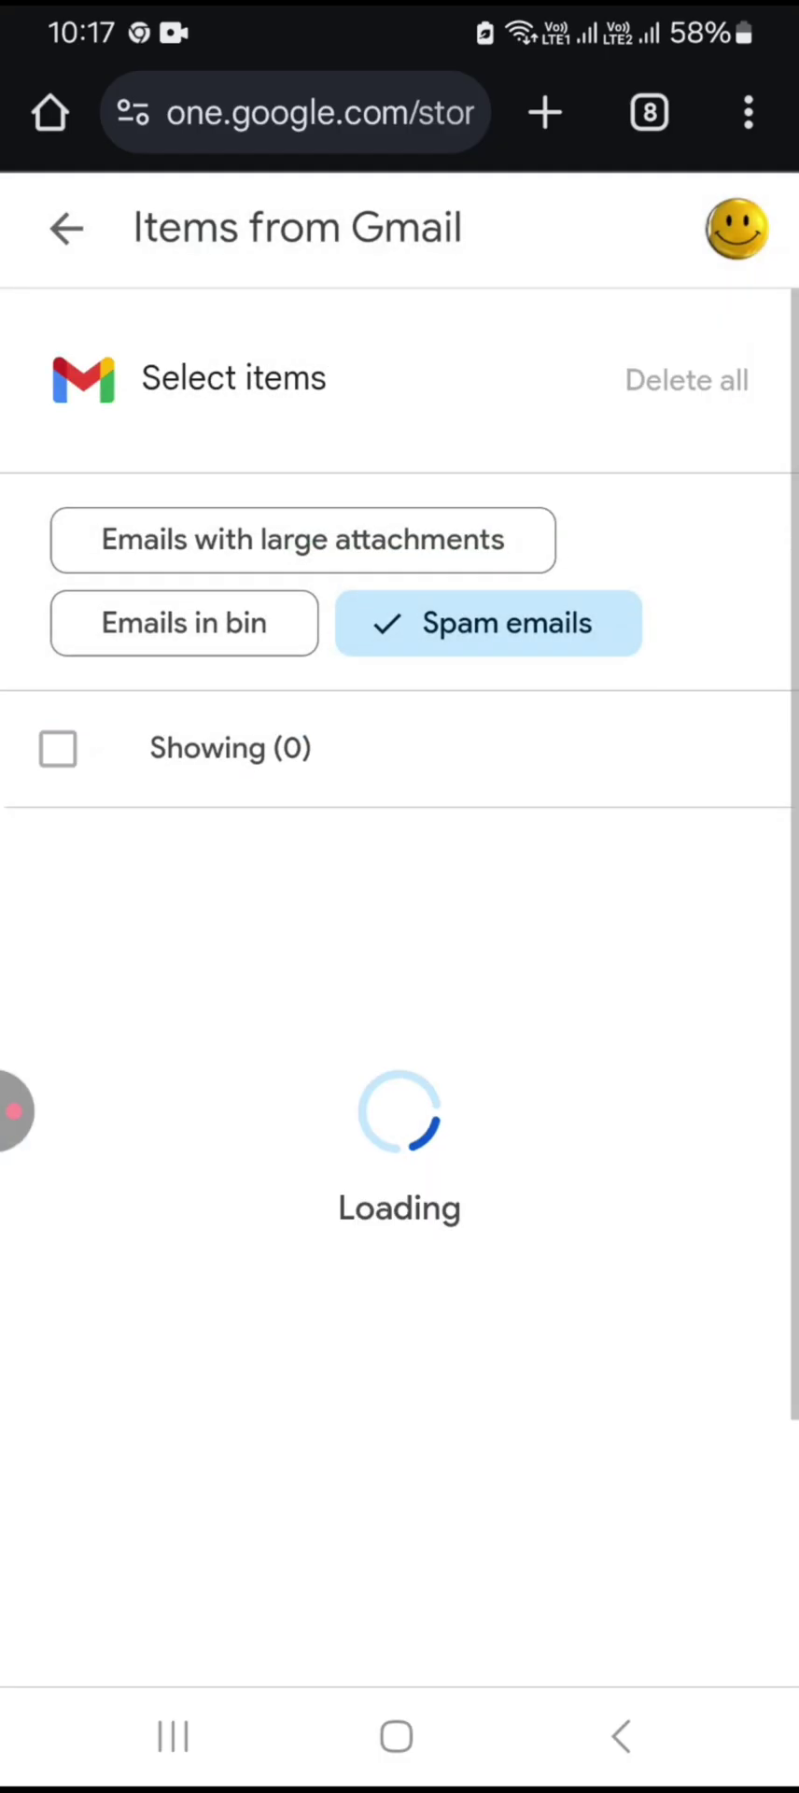
{"action": "left_click", "coordinate": [66, 228]}
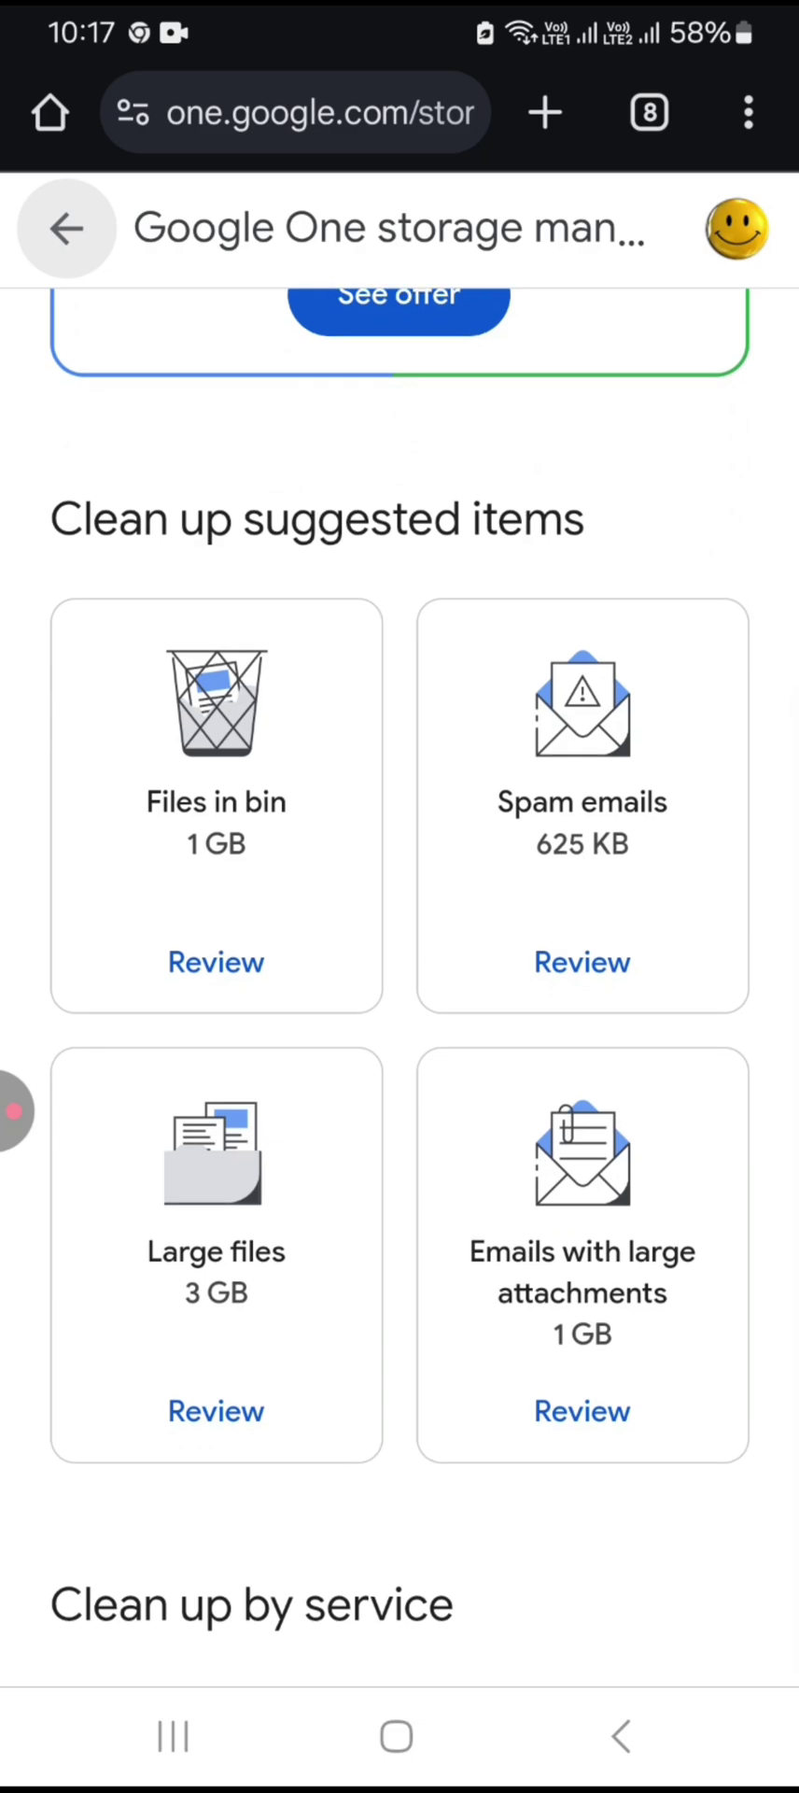
{"action": "left_click", "coordinate": [215, 961]}
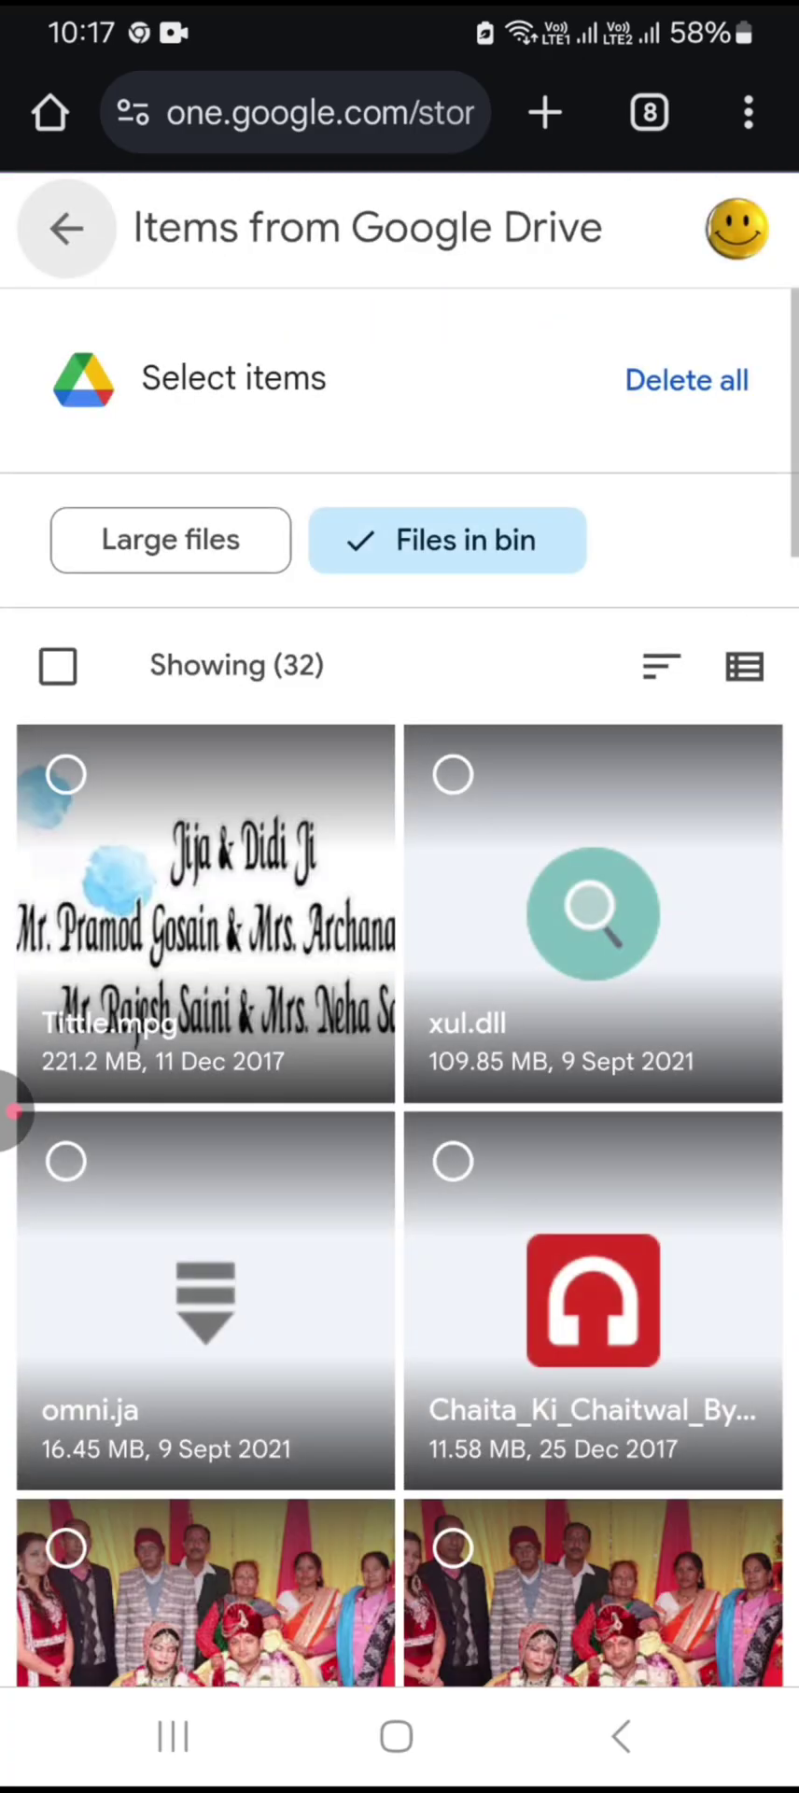
- Select all 32 bin files (573.5 MB) and permanently delete them
{"action": "left_click", "coordinate": [57, 649]}
{"action": "left_click", "coordinate": [732, 371]}
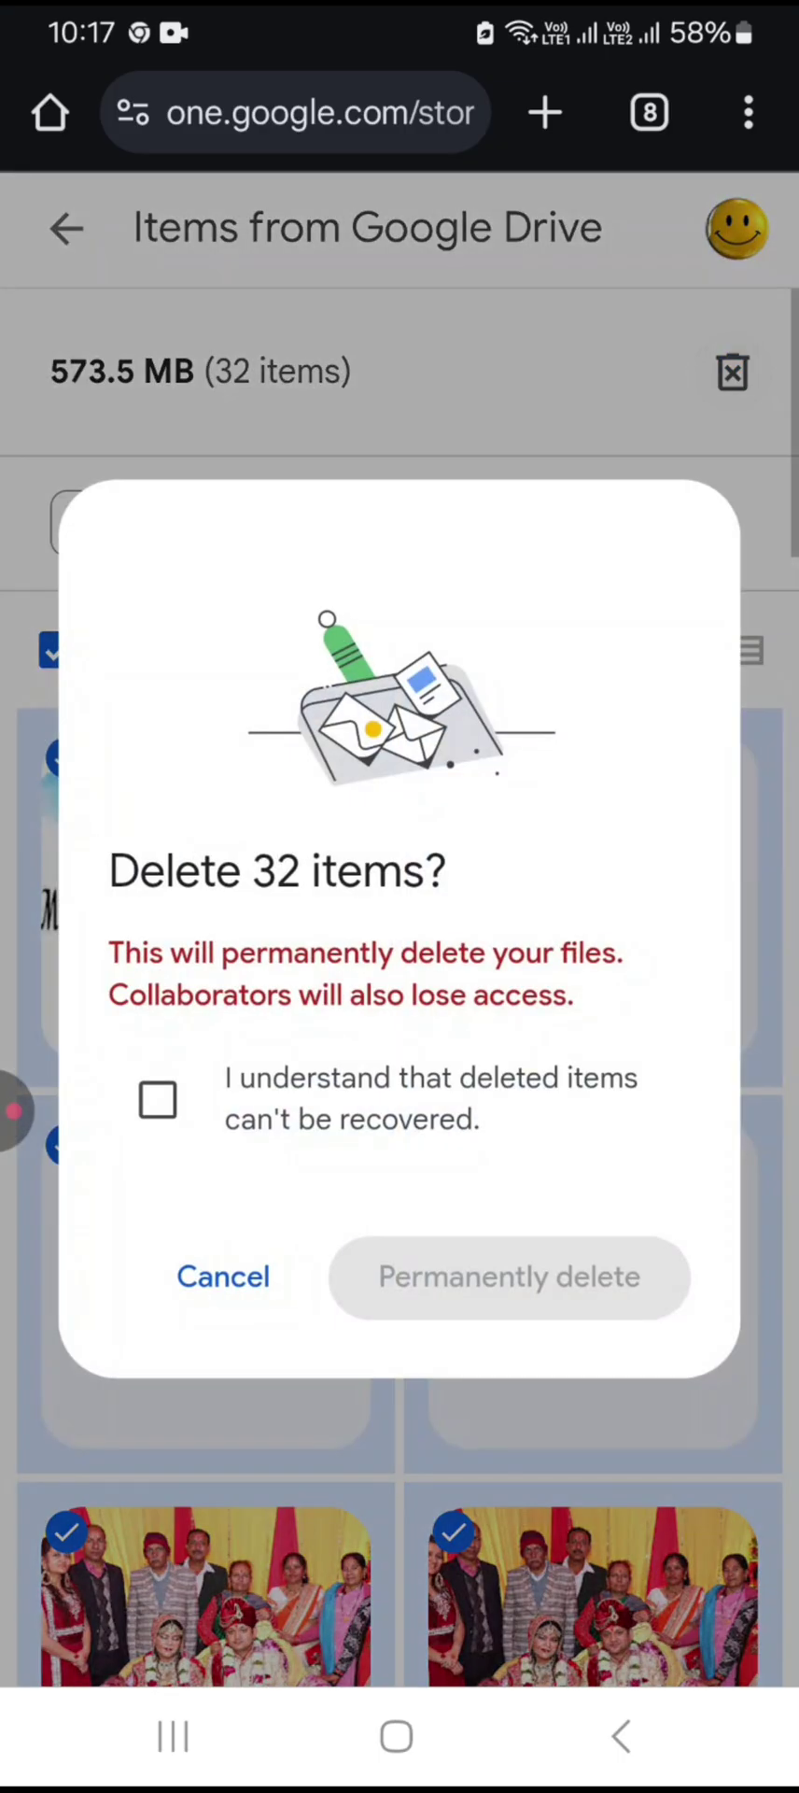
{"action": "left_click", "coordinate": [158, 1100]}
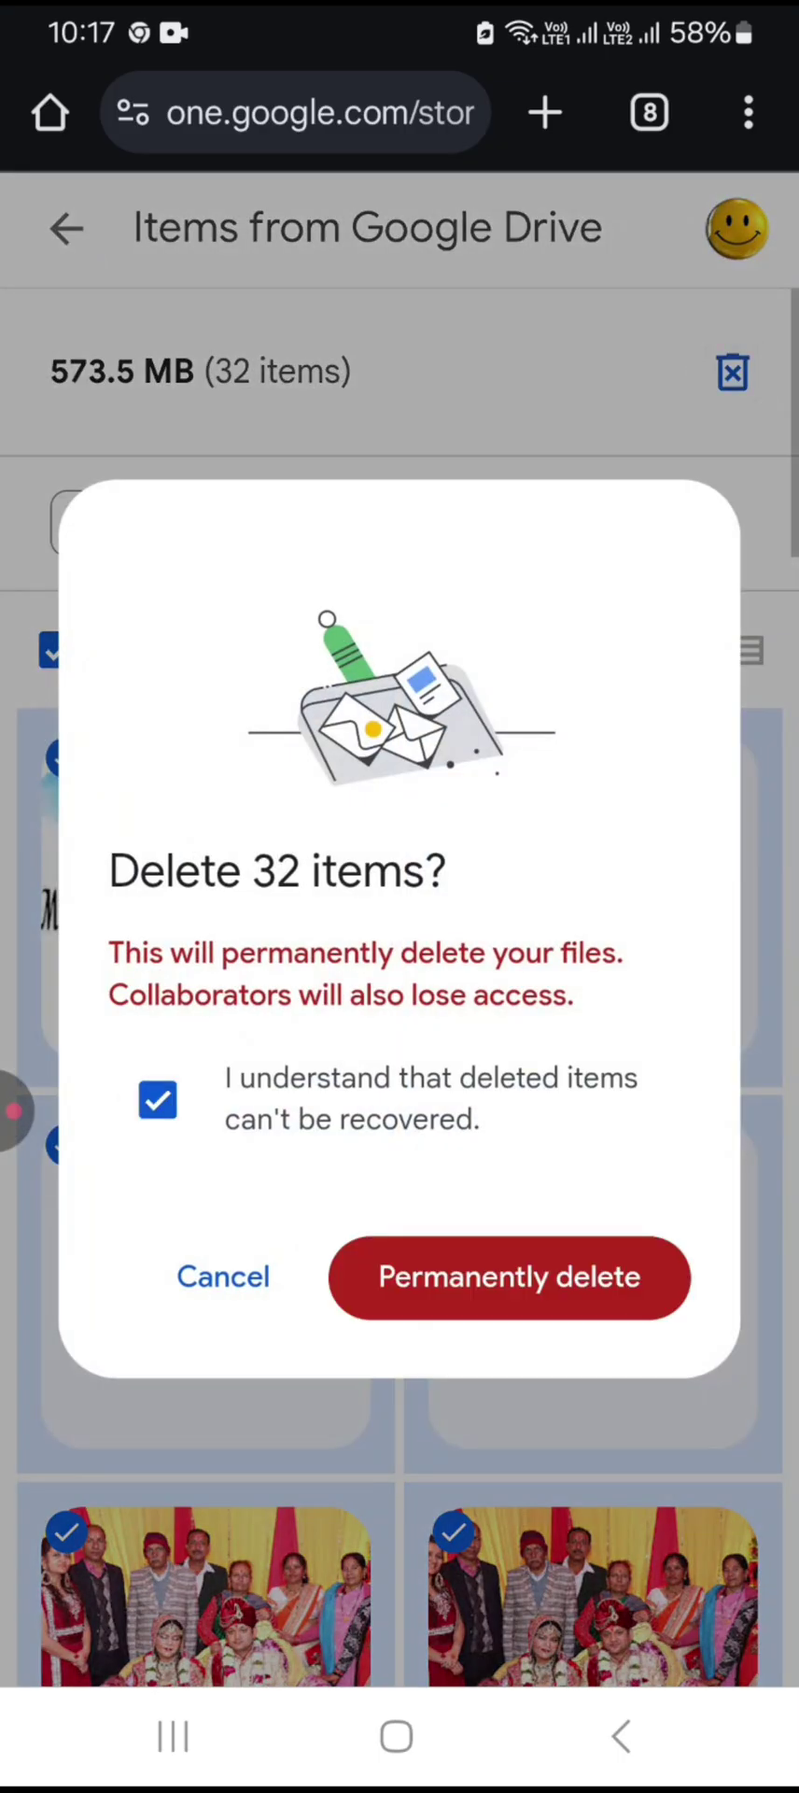
{"action": "left_click", "coordinate": [508, 1278]}
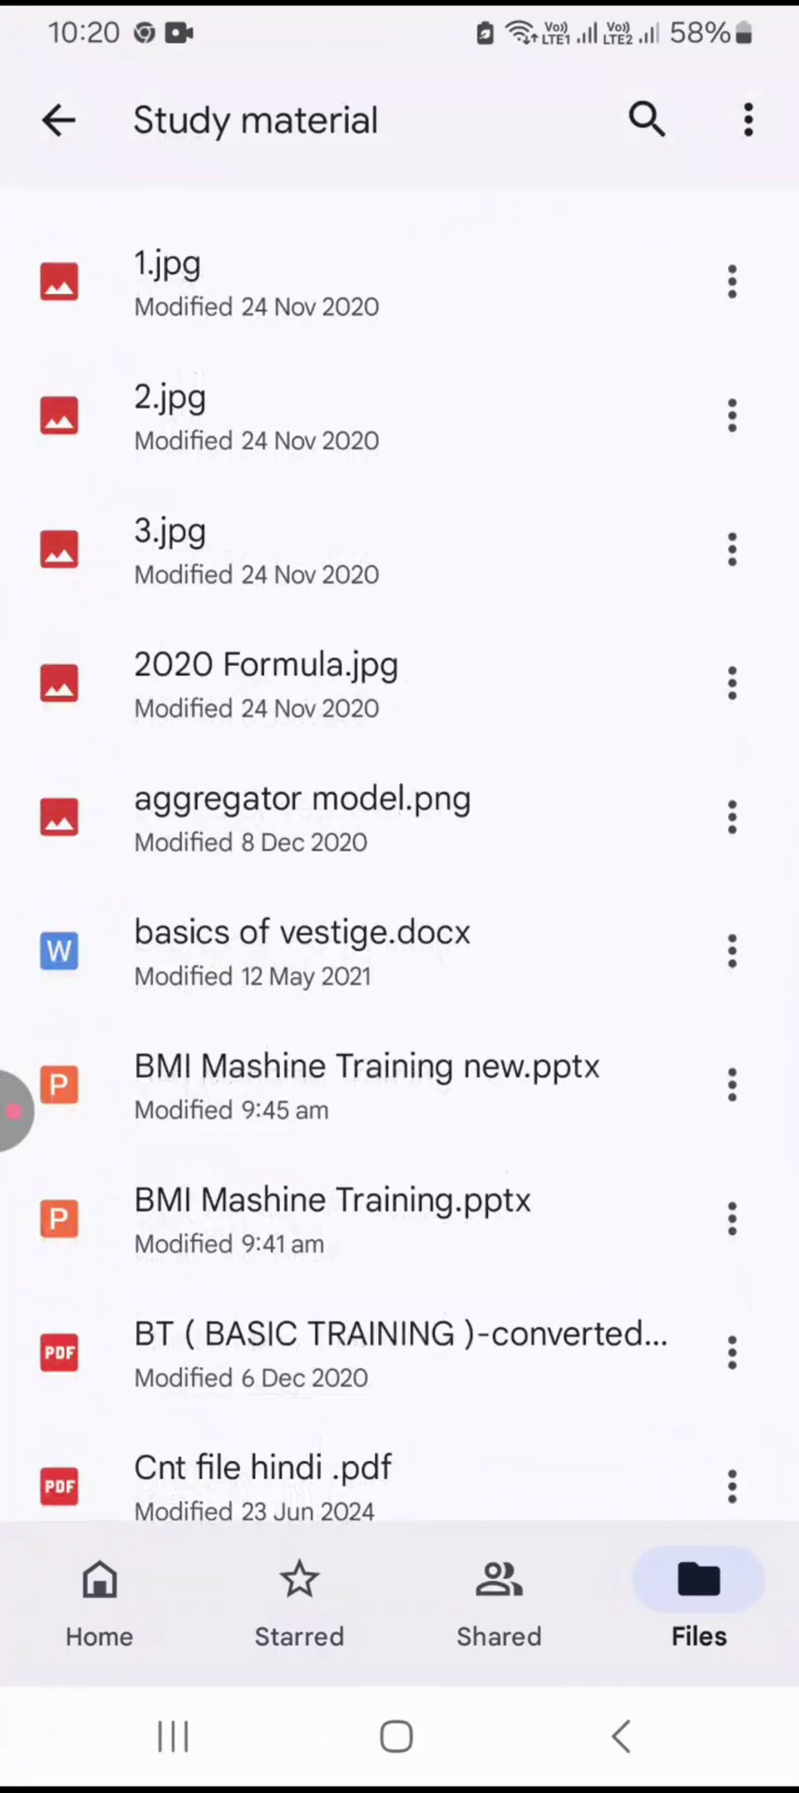
{"action": "left_click", "coordinate": [173, 1737]}
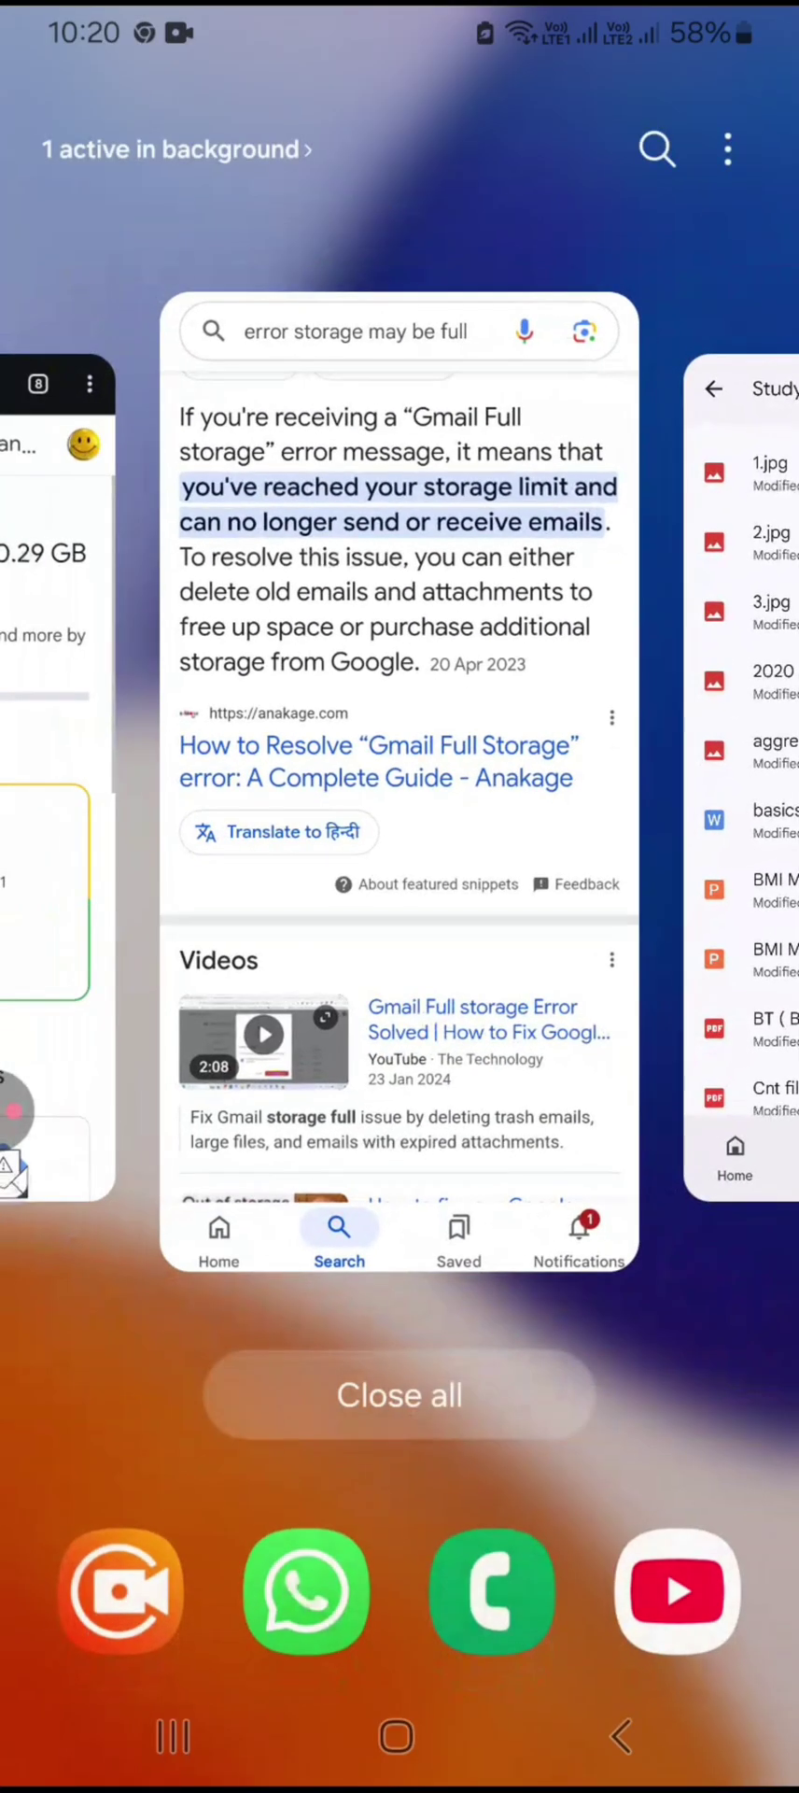
- Close the Google app, relaunch Drive, open the BMI presentation in Vestige and page through its slides
{"action": "left_click_drag", "start_coordinate": [400, 701], "coordinate": [399, 140]}
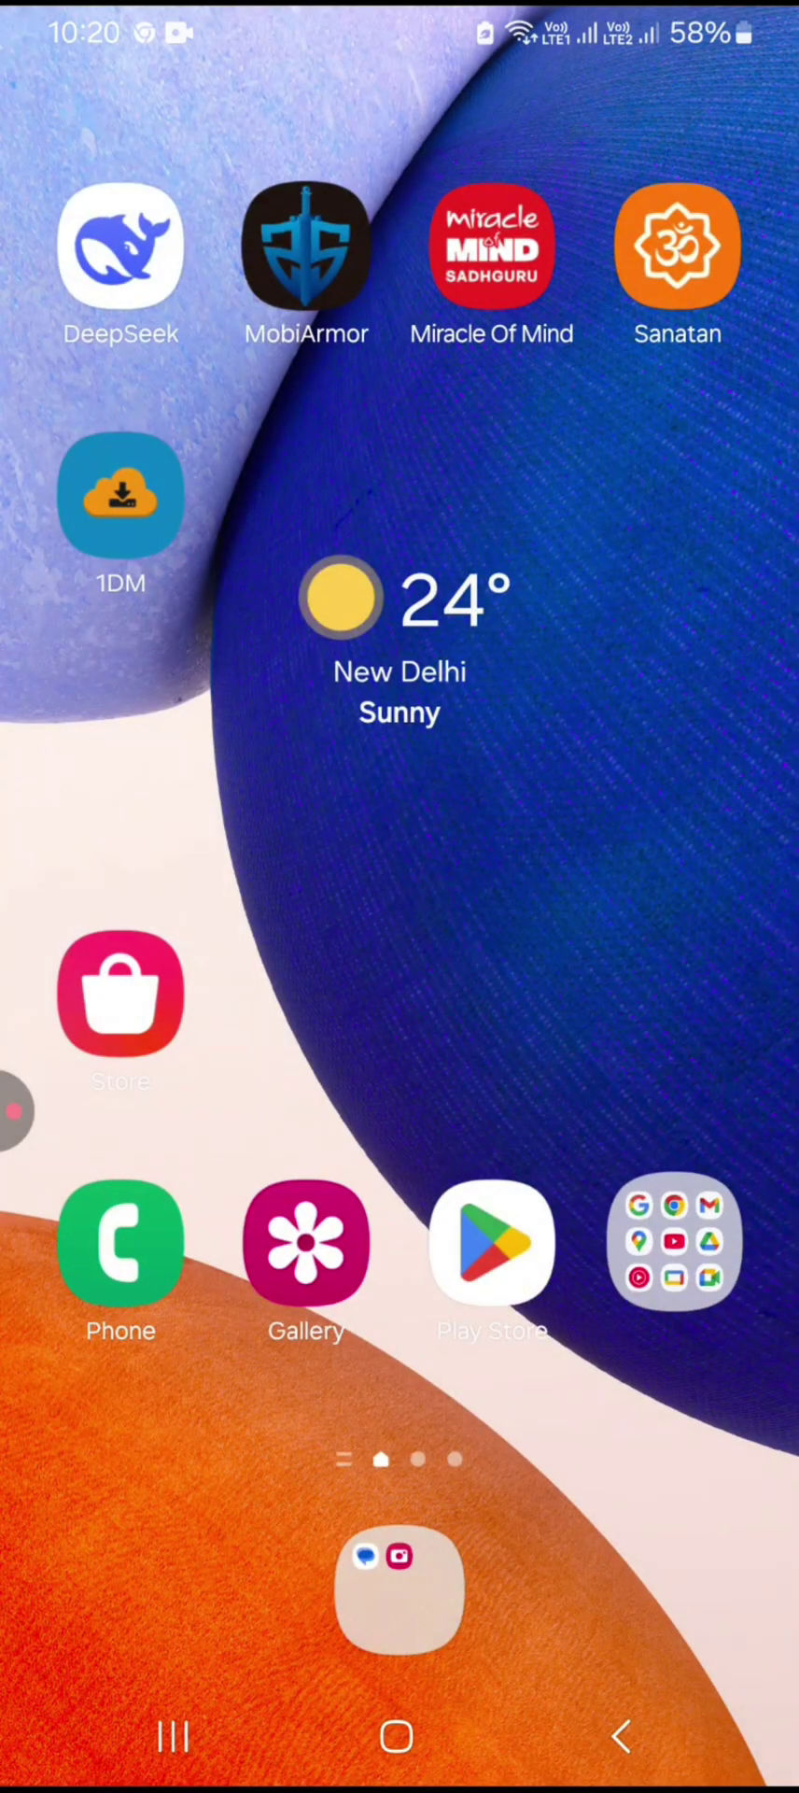
{"action": "left_click", "coordinate": [668, 1230]}
{"action": "left_click", "coordinate": [571, 967]}
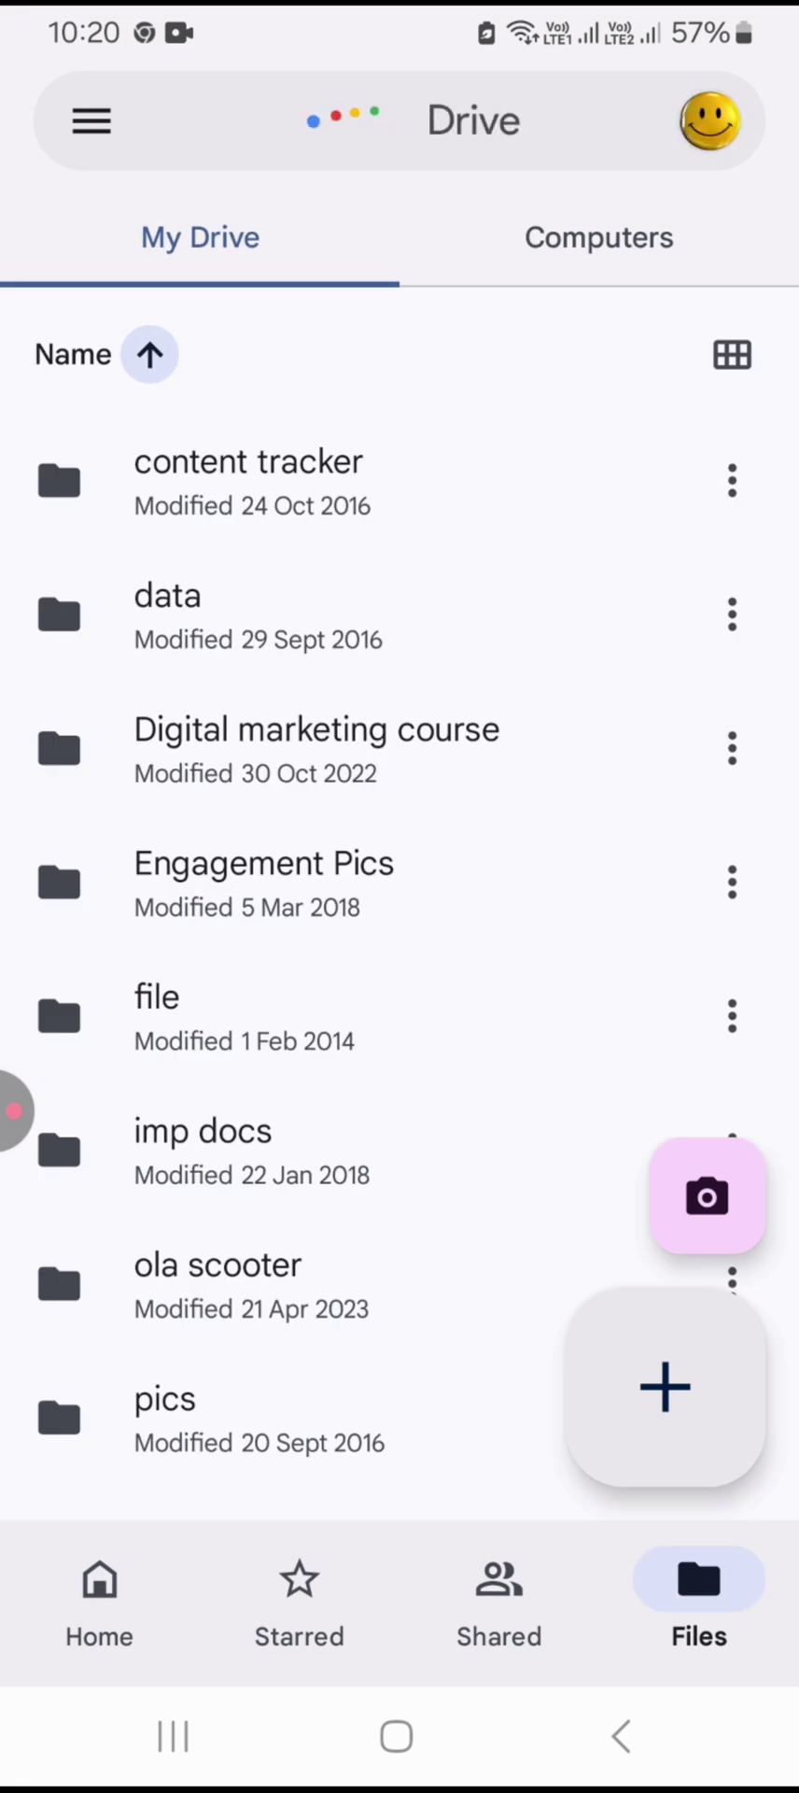
{"action": "scroll", "coordinate": [400, 841], "scroll_direction": "down", "scroll_amount": 5}
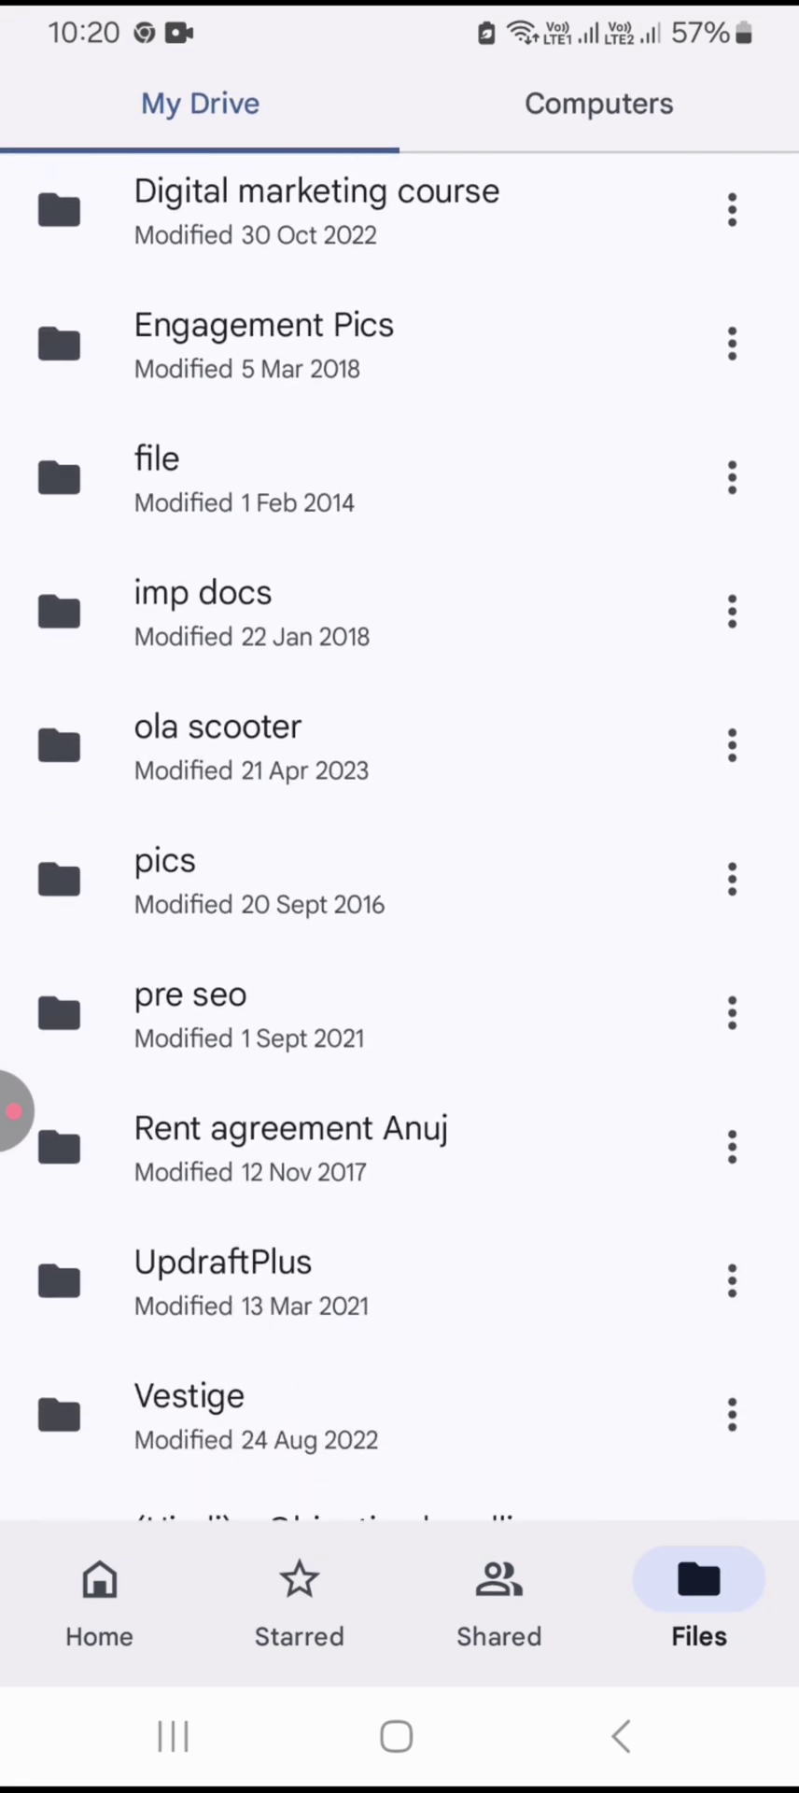
{"action": "left_click", "coordinate": [280, 1405]}
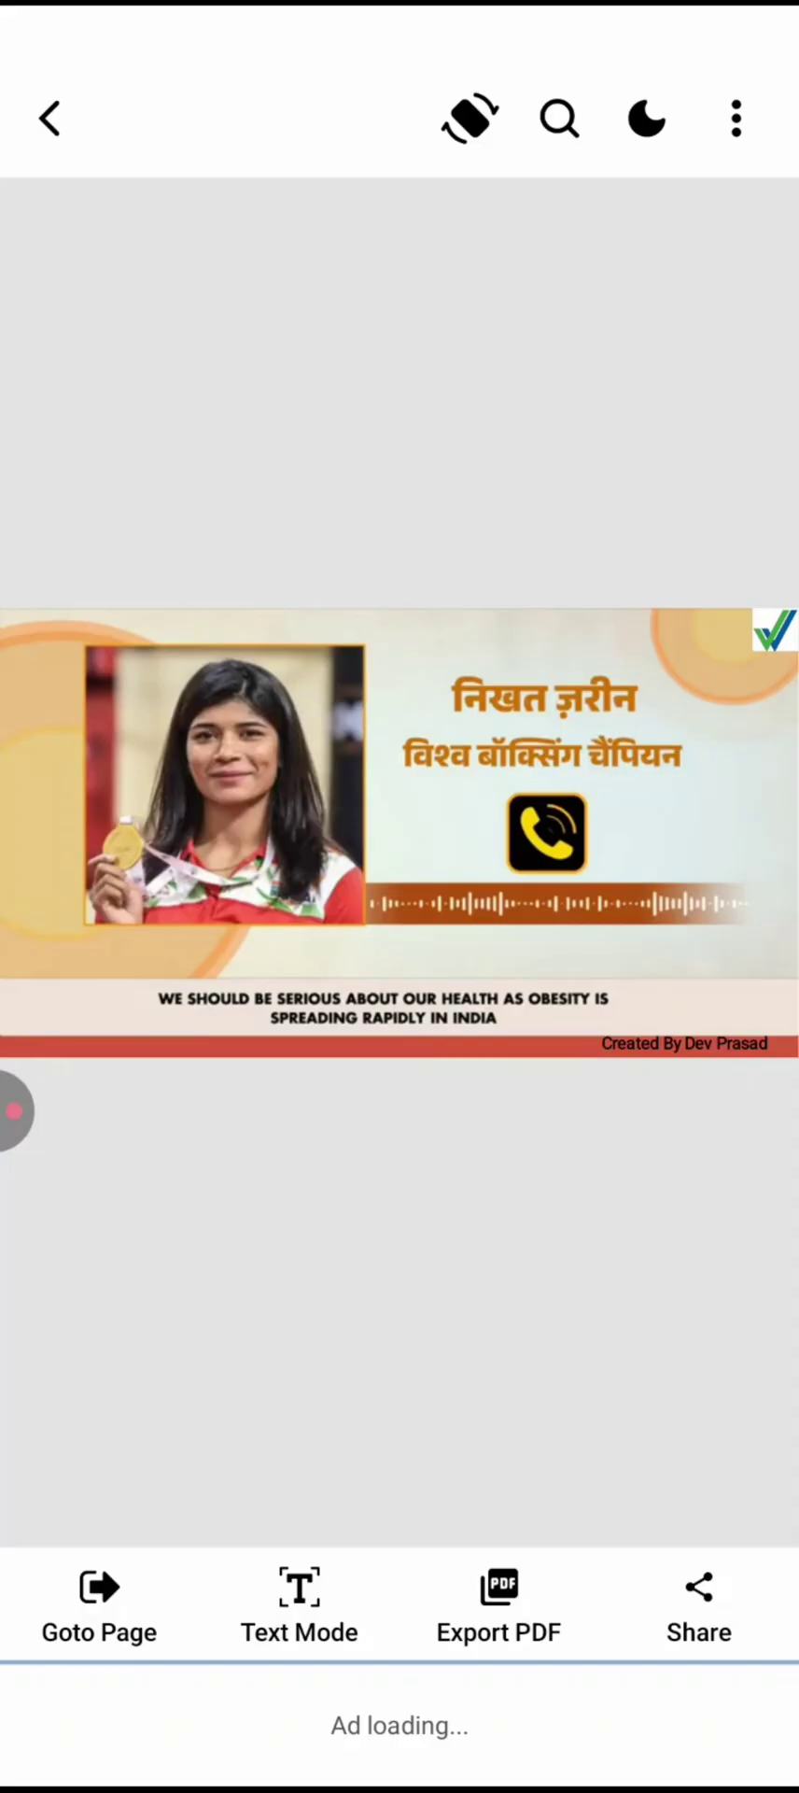
{"action": "left_click_drag", "start_coordinate": [654, 831], "coordinate": [140, 831]}
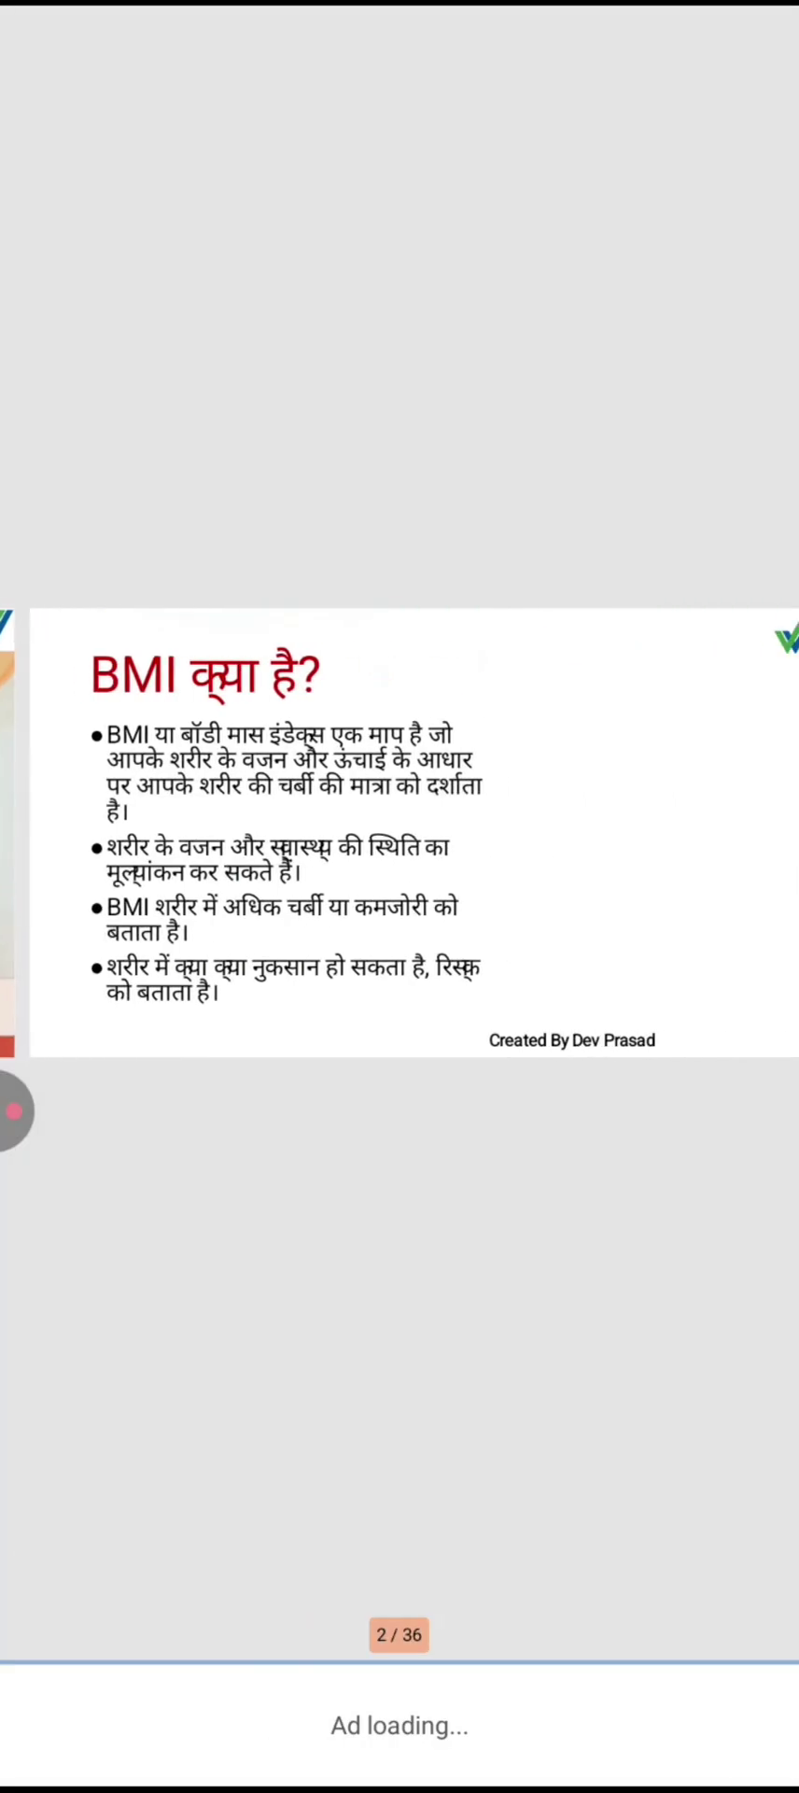